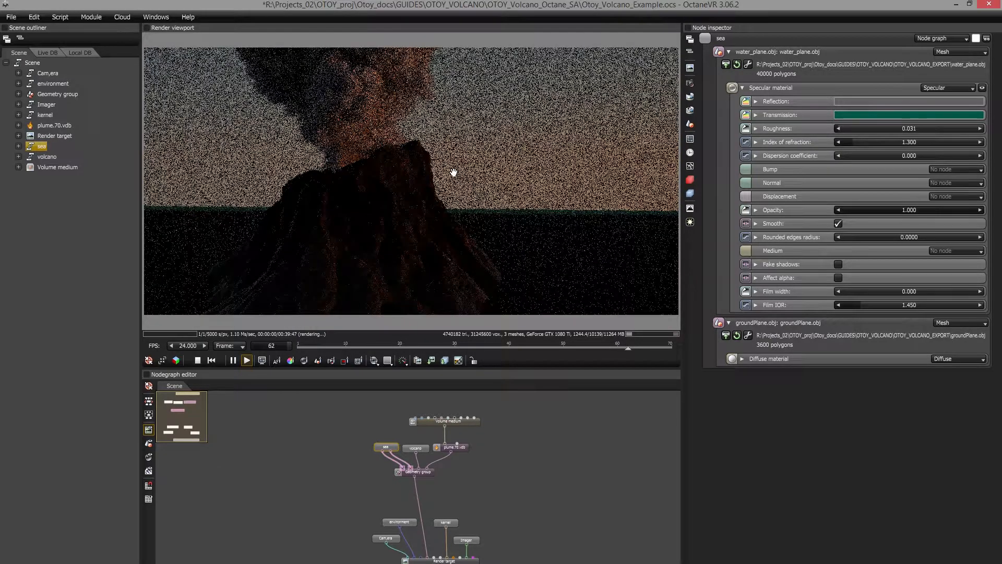
- Examine the volcano plume render, the scene's node graph and the Volume medium node's settings
left_click_drag(472, 231, 453, 82)
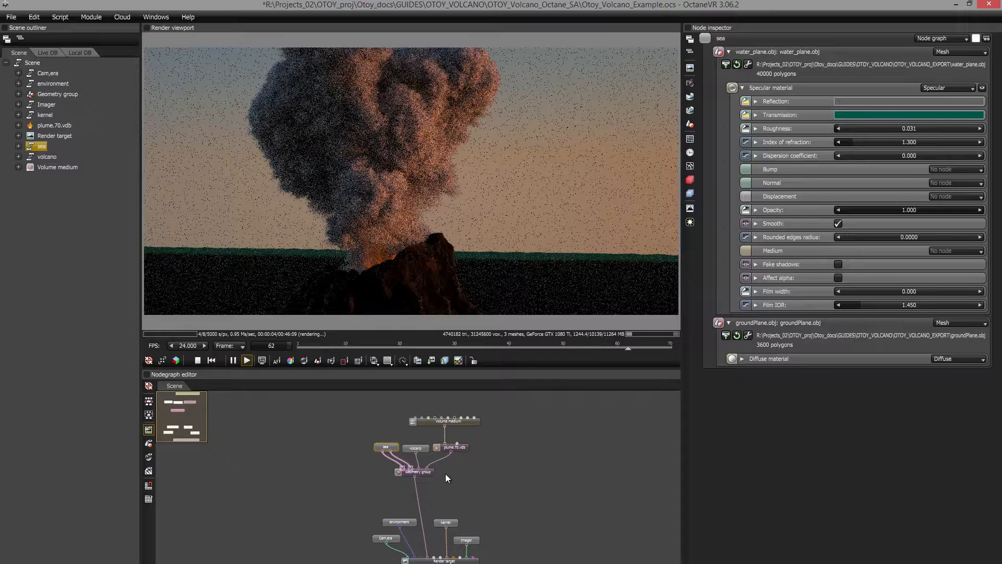
left_click_drag(461, 475, 456, 458)
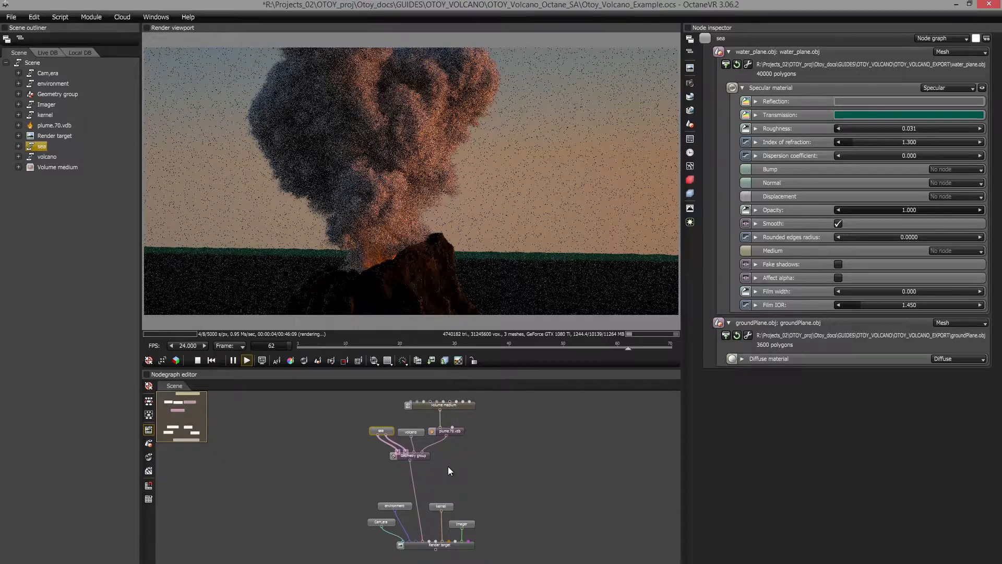
scroll(448, 466, "up", 1)
scroll(448, 466, "up", 2)
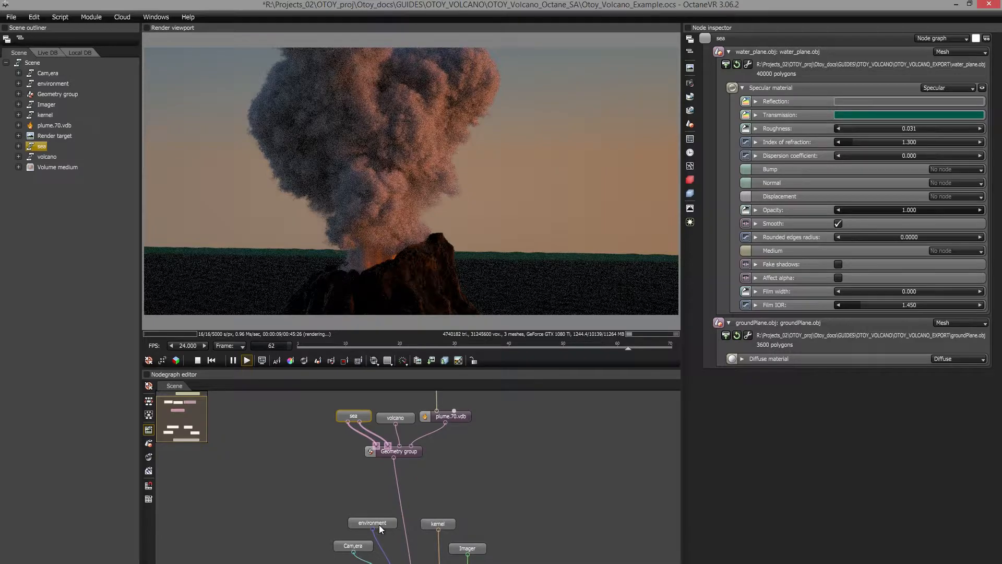
left_click_drag(475, 437, 483, 545)
left_click_drag(507, 457, 514, 421)
scroll(514, 432, "up", 1)
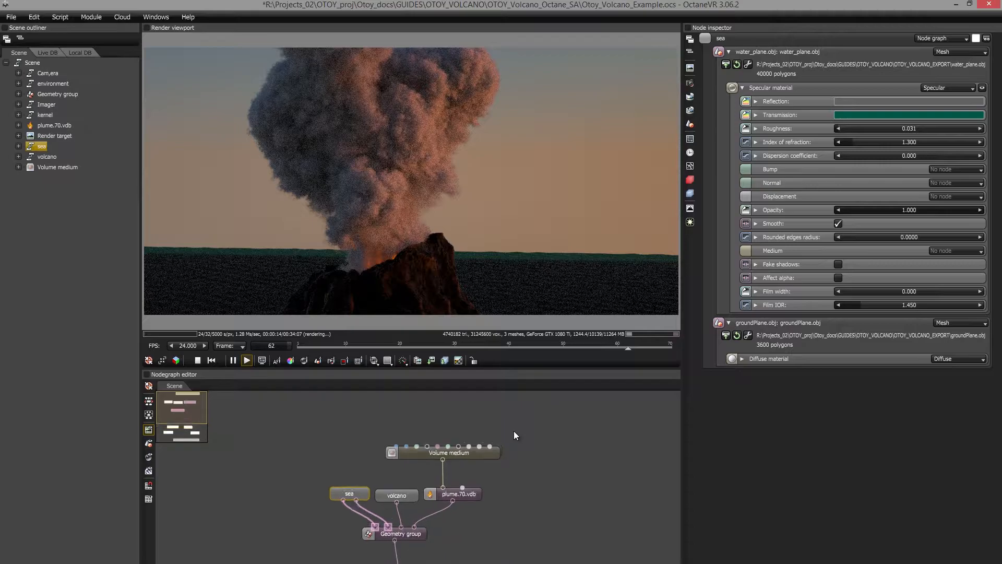
left_click_drag(517, 458, 487, 440)
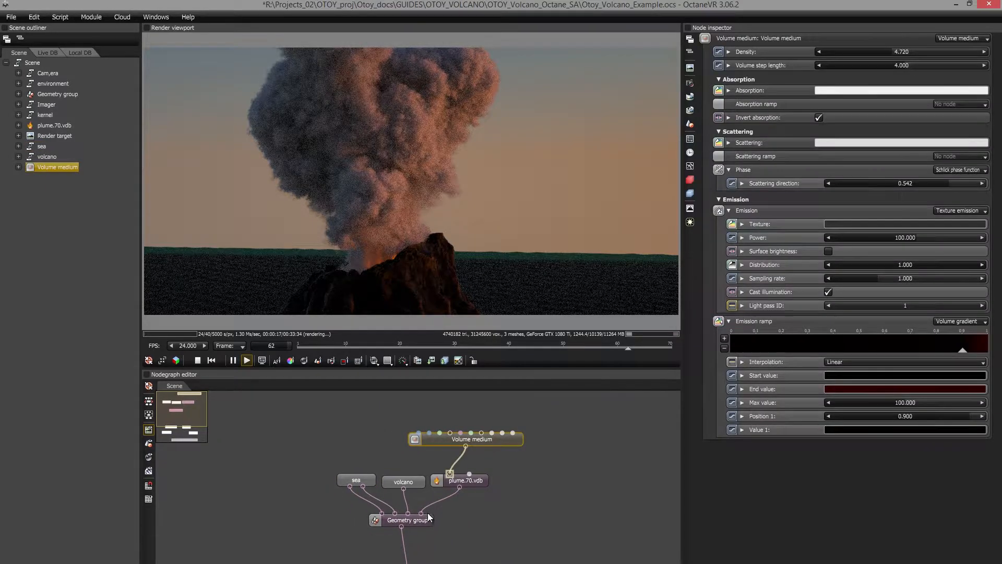
- Spread out the Geometry group, sea, volcano, plume.70.vdb and Volume medium nodes so their connections read clearly
left_click(426, 520)
left_click_drag(424, 521, 424, 534)
left_click_drag(368, 481, 333, 480)
left_click_drag(402, 478, 372, 475)
left_click_drag(474, 481, 451, 495)
left_click_drag(503, 445, 468, 454)
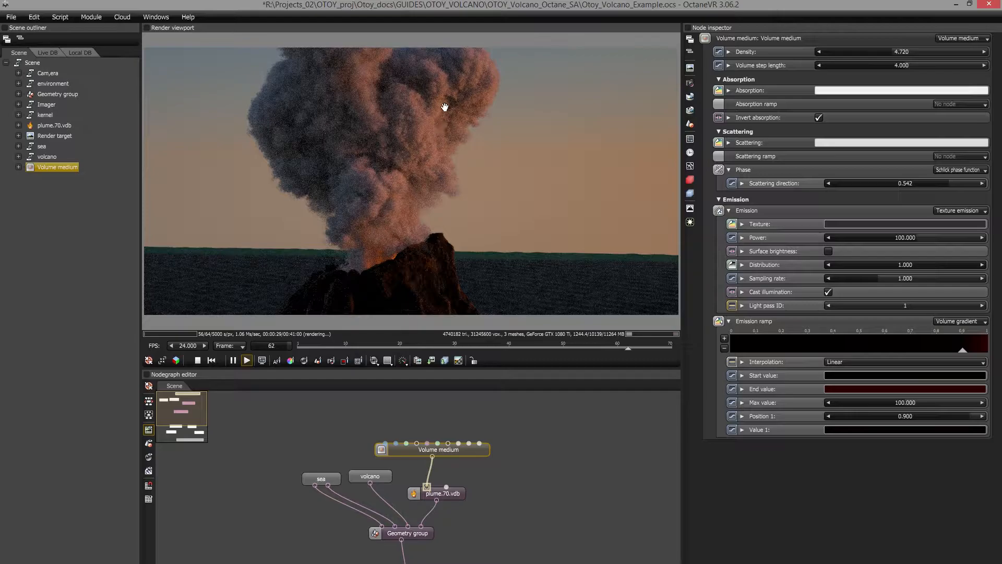
left_click_drag(425, 240, 380, 253)
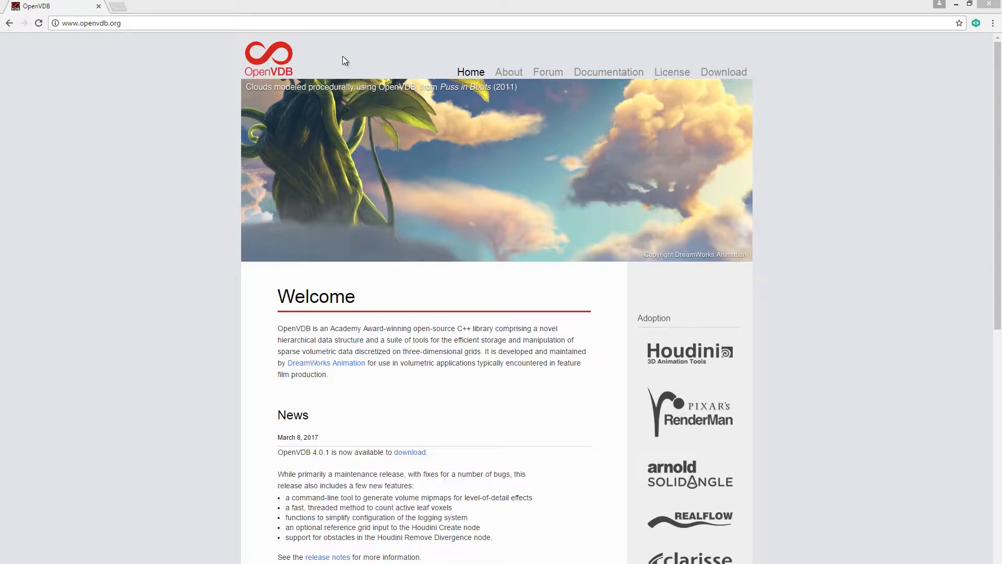
- Switch to the OpenVDB website and review the library and Houdini toolkit downloads on its Download page
left_click(724, 72)
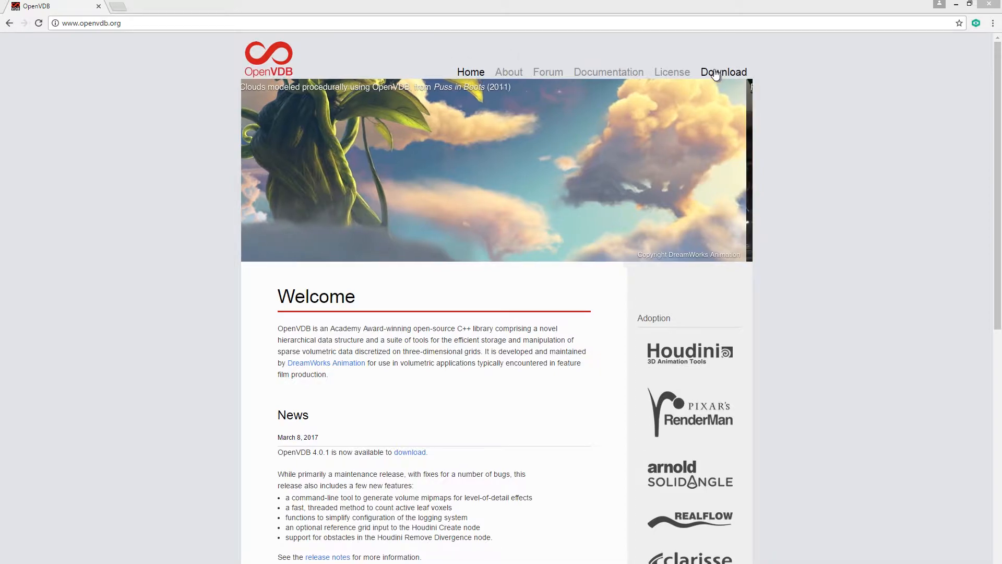
scroll(112, 302, "down", 15)
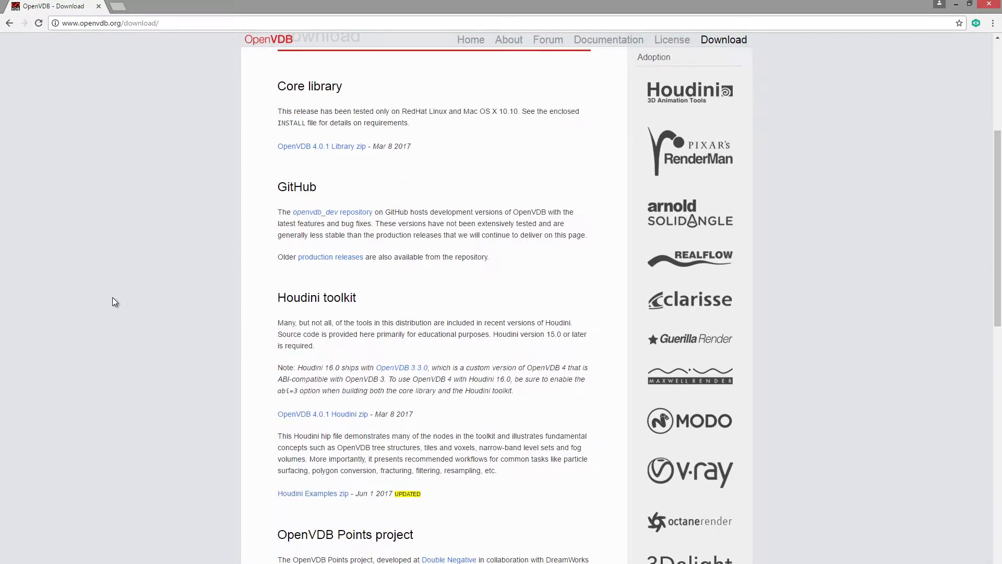
scroll(115, 302, "down", 5)
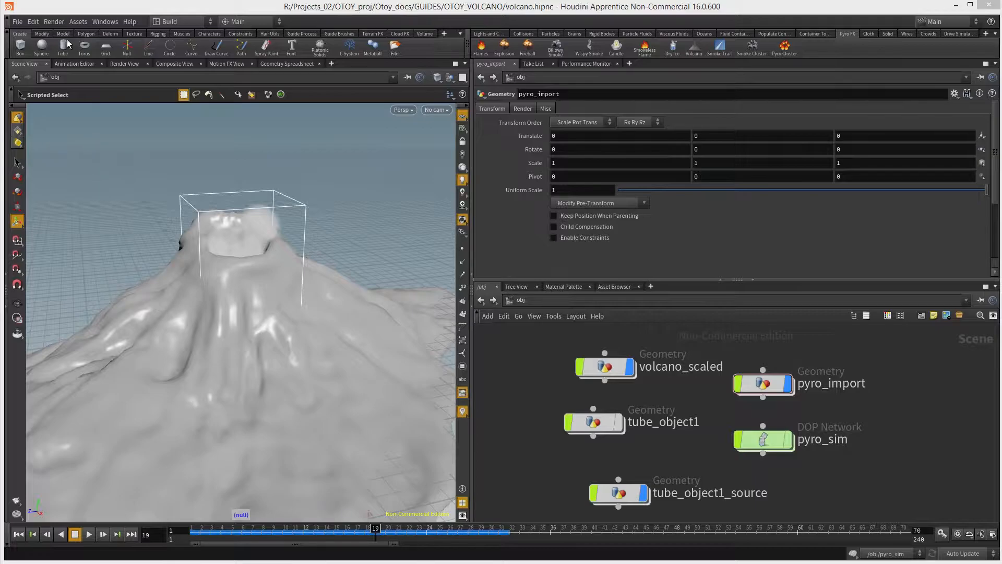
- Switch to Houdini's volcano scene and examine the import options, the crater from several angles and the tube_object1 node
left_click(21, 22)
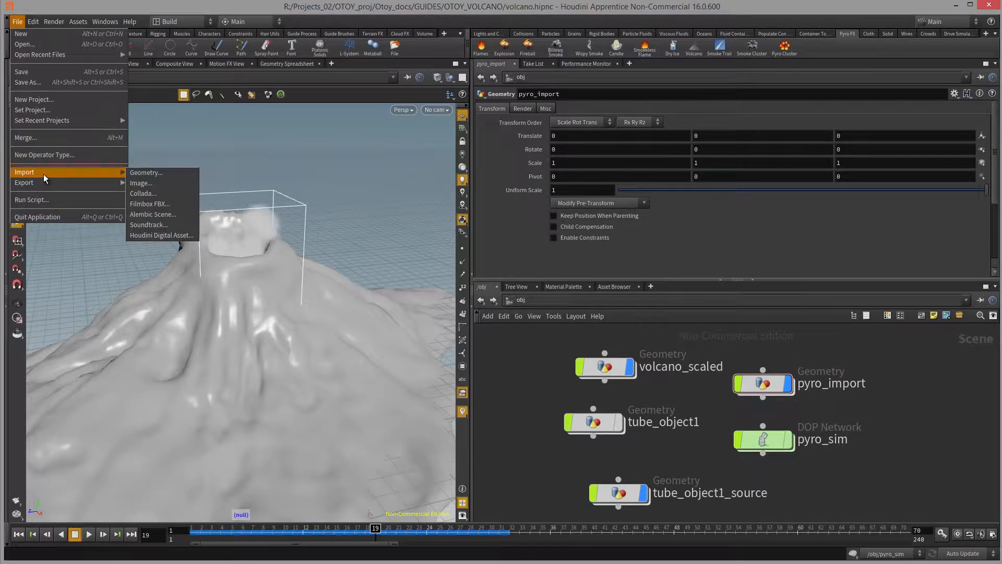
left_click(187, 8)
right_click_drag(270, 260, 248, 257, "alt")
left_click_drag(247, 256, 291, 255)
key("s")
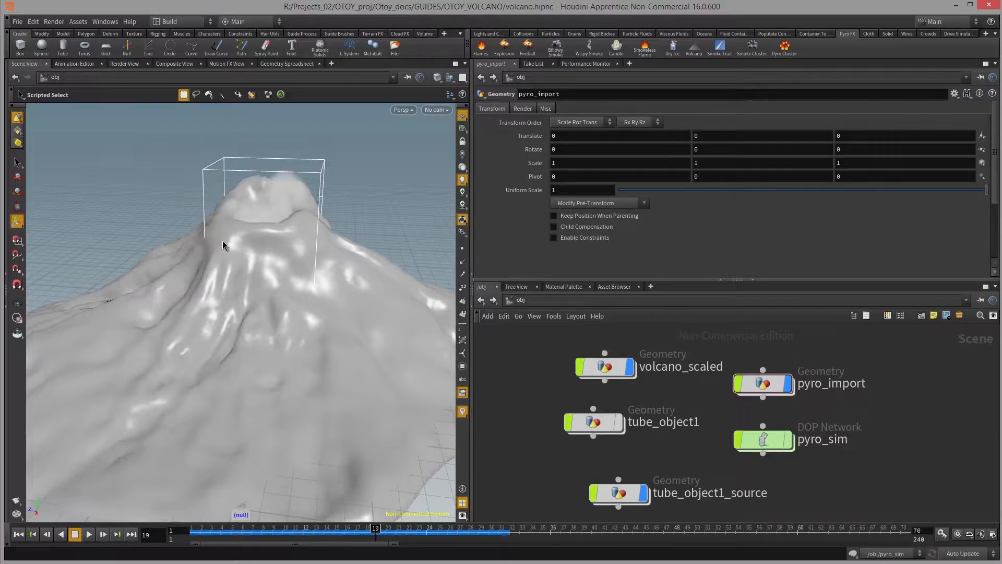
left_click_drag(265, 247, 260, 302, "alt")
left_click(598, 421)
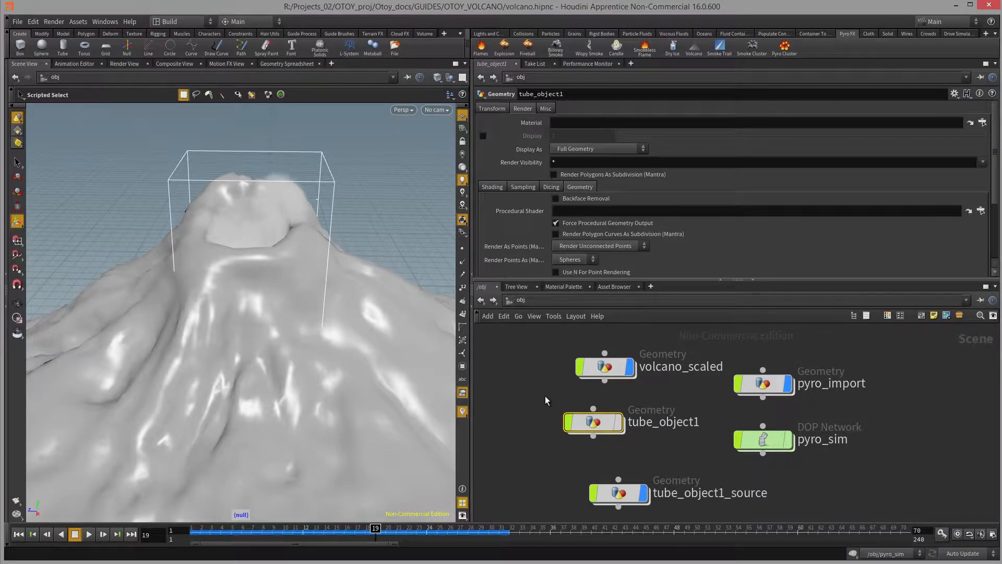
- Advance the simulation to frame 27 and open the network inside the pyro_import geometry object
mouse_move(375, 529)
left_mouse_down()
mouse_move(321, 528)
mouse_move(470, 529)
mouse_move(407, 530)
mouse_move(458, 528)
left_mouse_up()
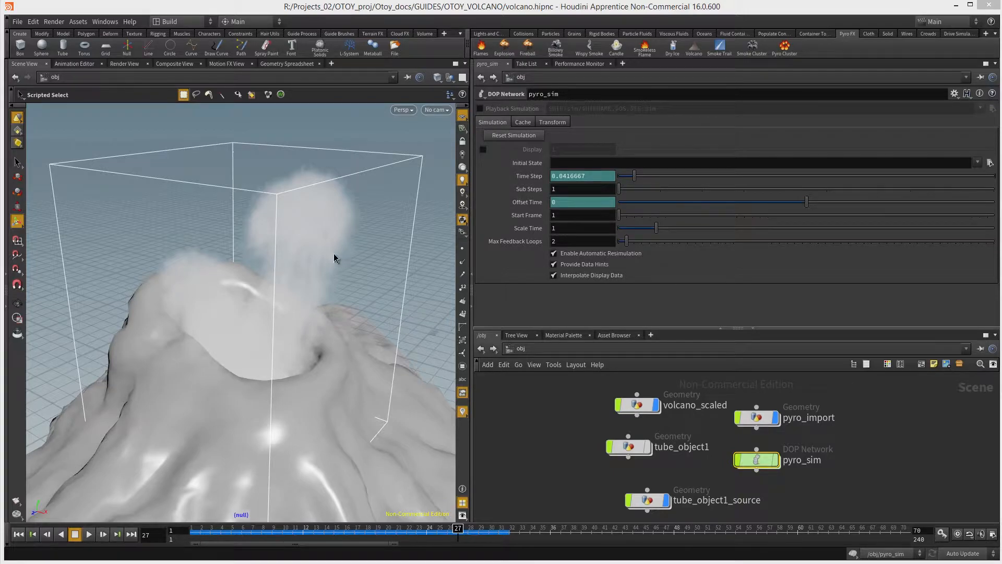
double_click(761, 421)
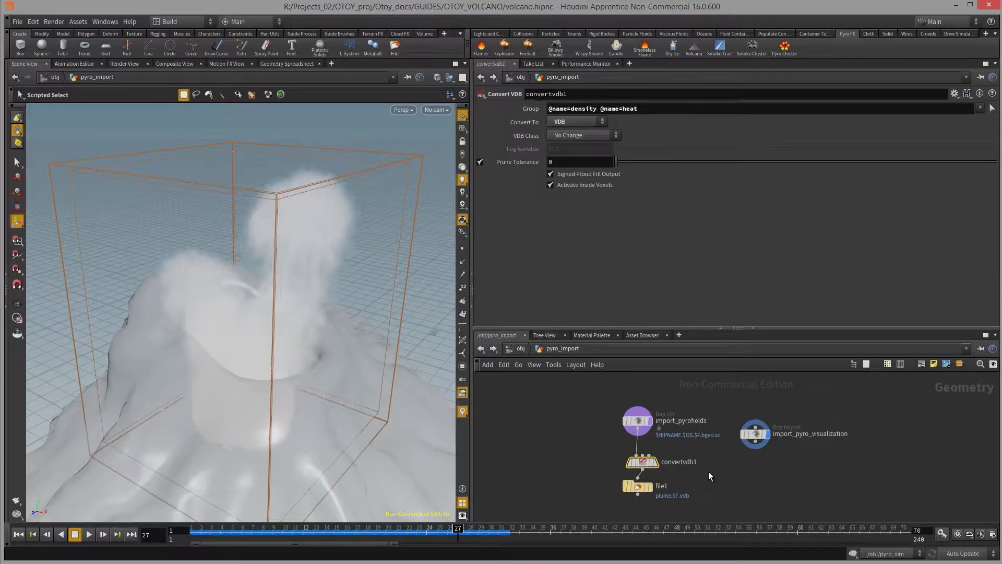
scroll(729, 501, "up", 3)
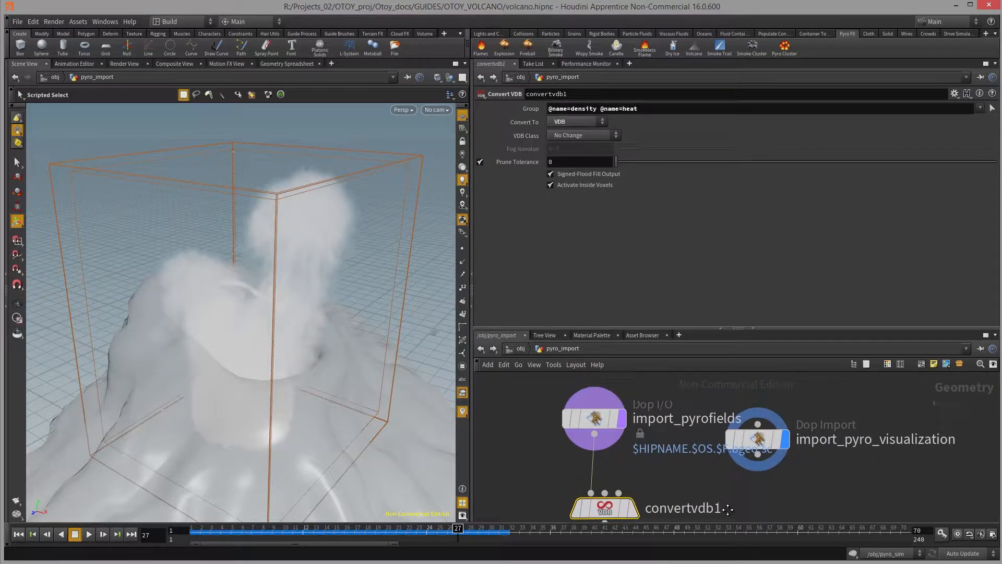
- Enlarge the network area and space apart the import_pyro_visualization, import_pyrofields and convertvdb1 nodes
mouse_move(758, 453)
left_click_drag(758, 453, 906, 452)
left_click_drag(704, 329, 703, 220)
mouse_move(599, 377)
left_click_drag(600, 375, 612, 314)
middle_click_drag(631, 408, 643, 443)
left_click_drag(628, 499, 553, 465)
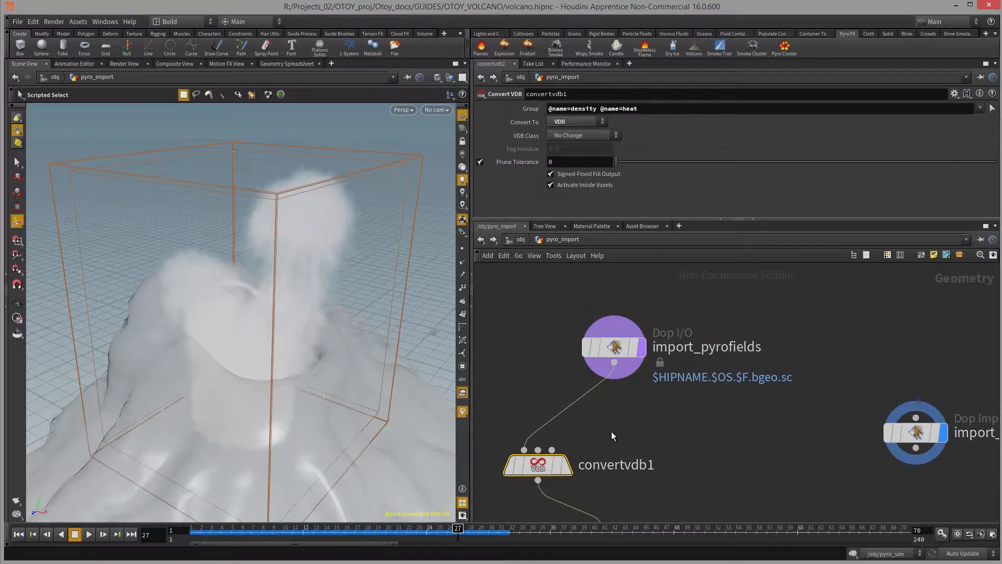
- Add a second Convert VDB node beside convertvdb1 and connect the import_pyrofields output to its first input
key("Tab")
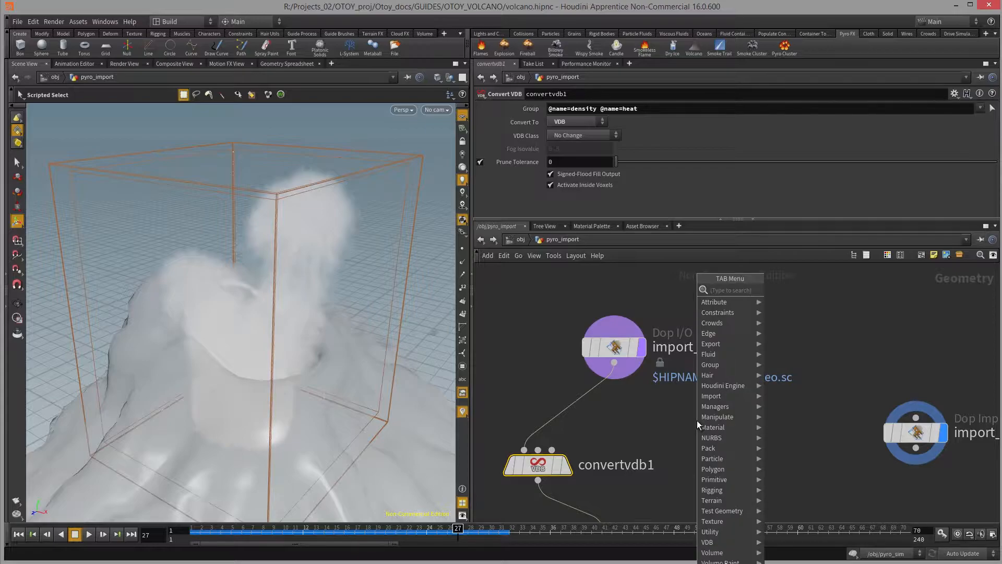
type("convert")
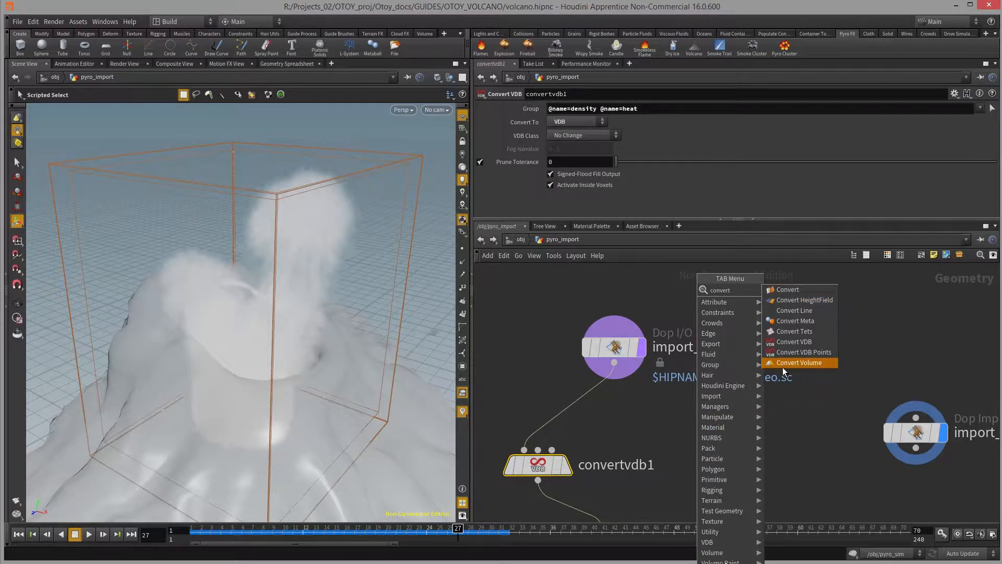
left_click(803, 343)
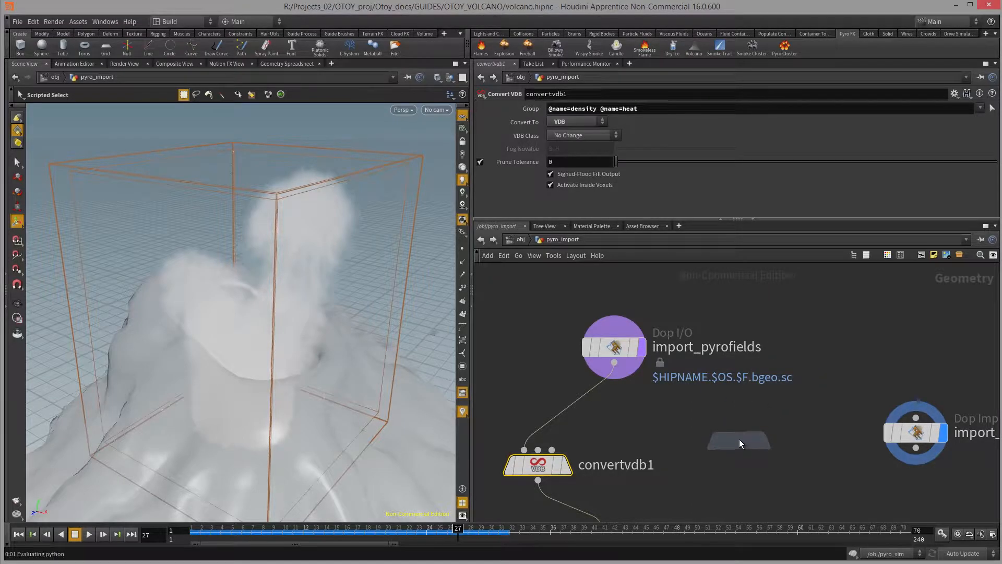
left_click(732, 432)
left_click_drag(734, 433, 720, 449)
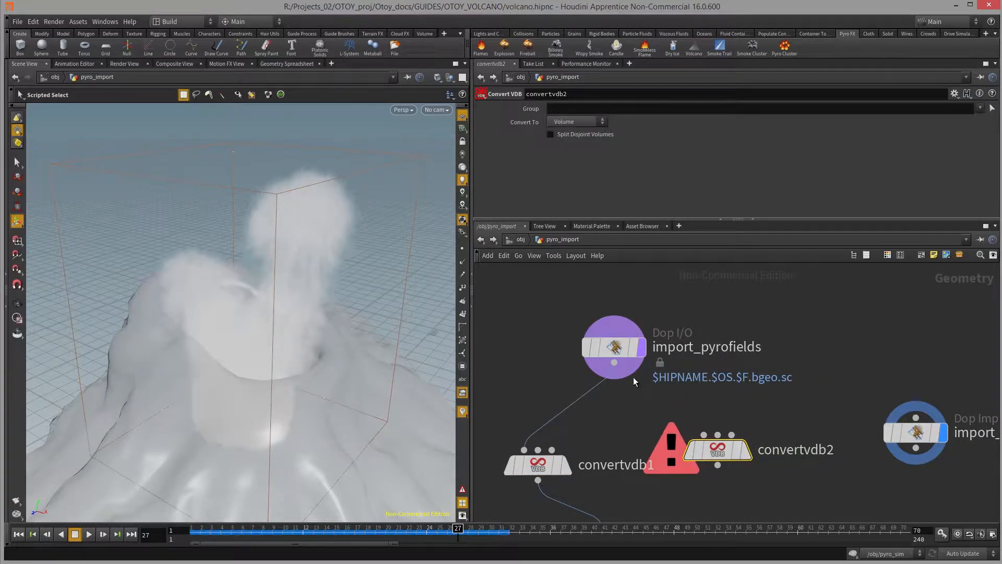
left_click_drag(614, 363, 704, 437)
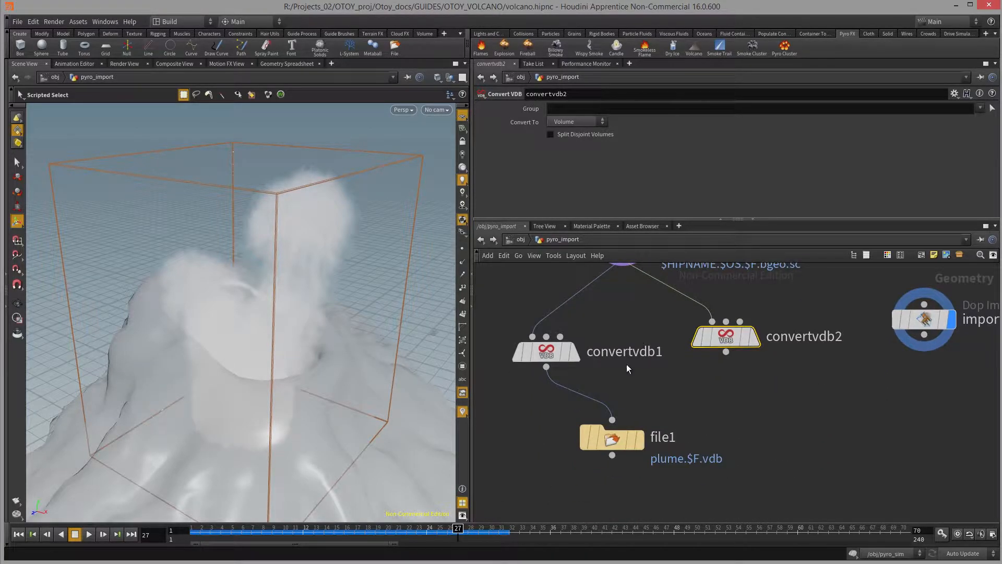
- Align file1 beneath convertvdb1, and add a File node fed by the new Convert VDB node's output
left_click_drag(617, 443, 580, 419)
key("Tab")
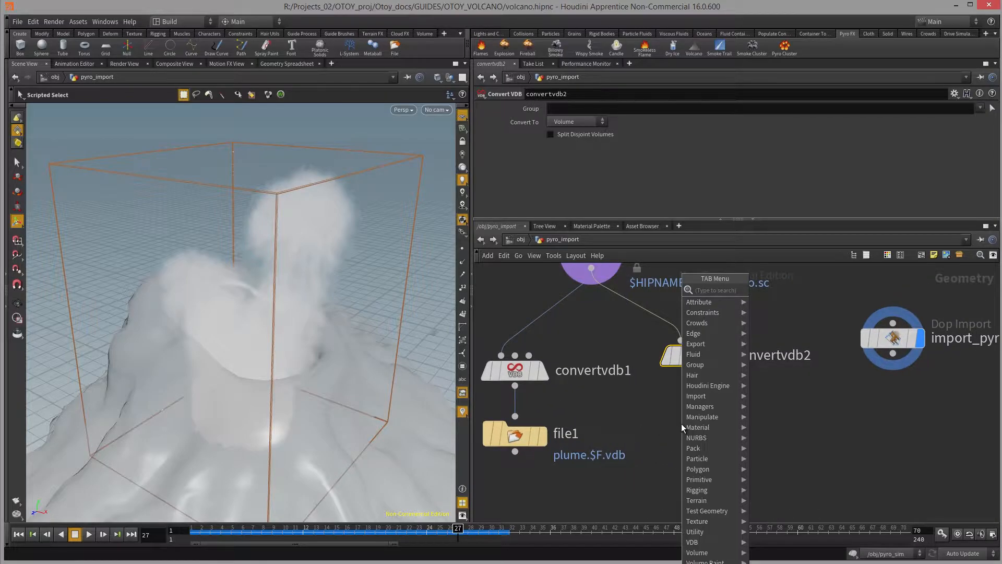
type("file")
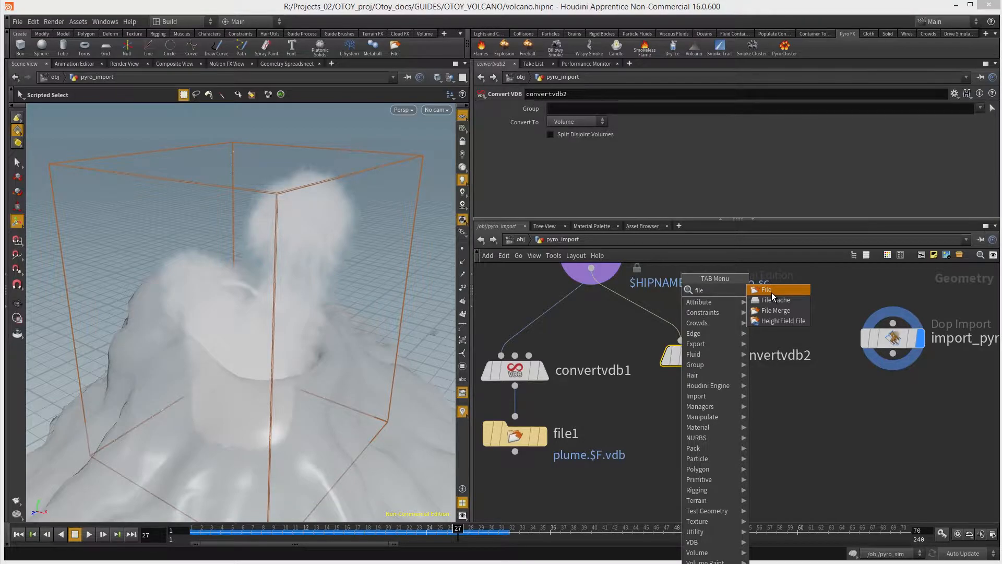
left_click(772, 293)
left_click(713, 428)
left_click_drag(695, 371, 713, 413)
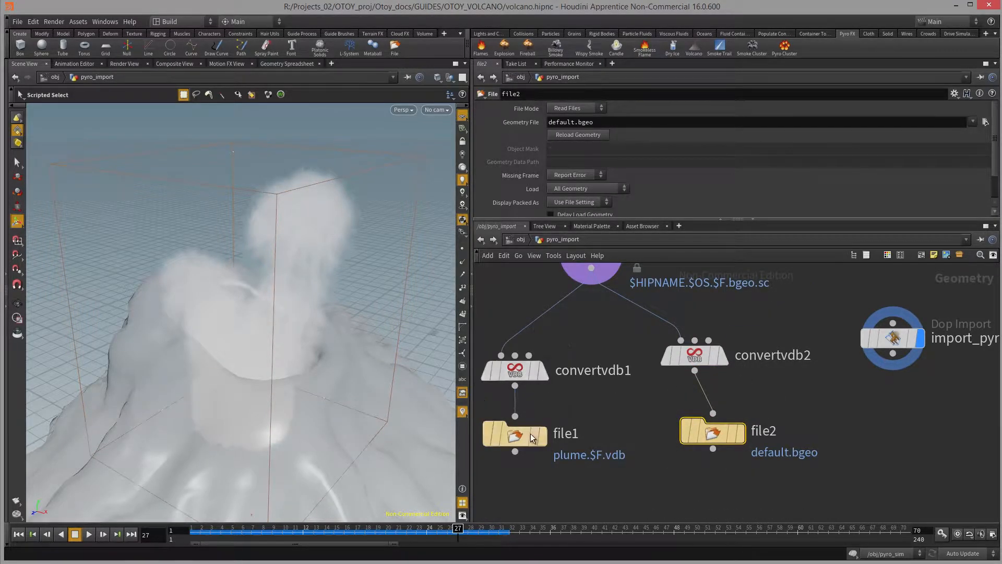
- Set the new Convert VDB node's Convert To option to VDB
mouse_move(719, 437)
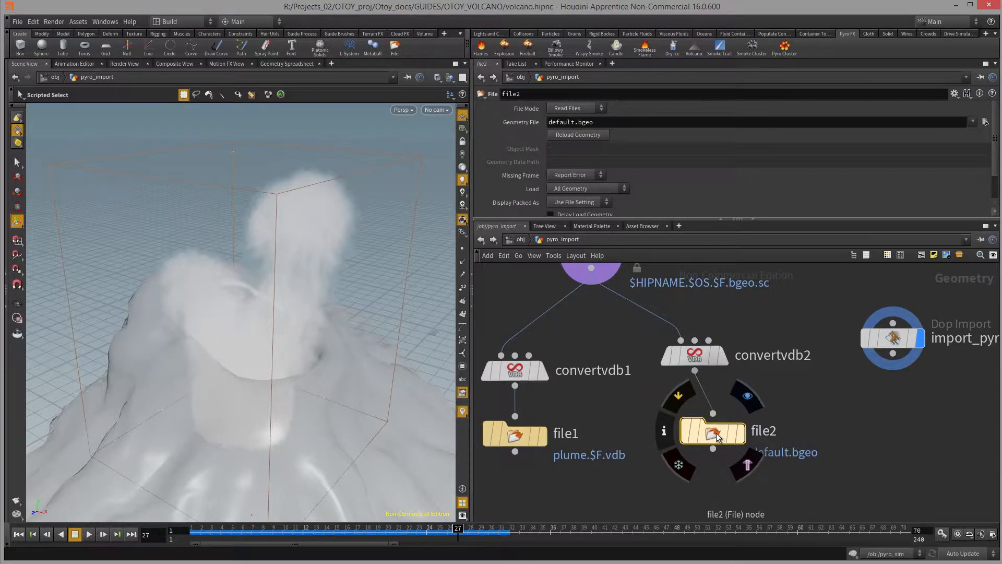
middle_click_drag(577, 406, 583, 471)
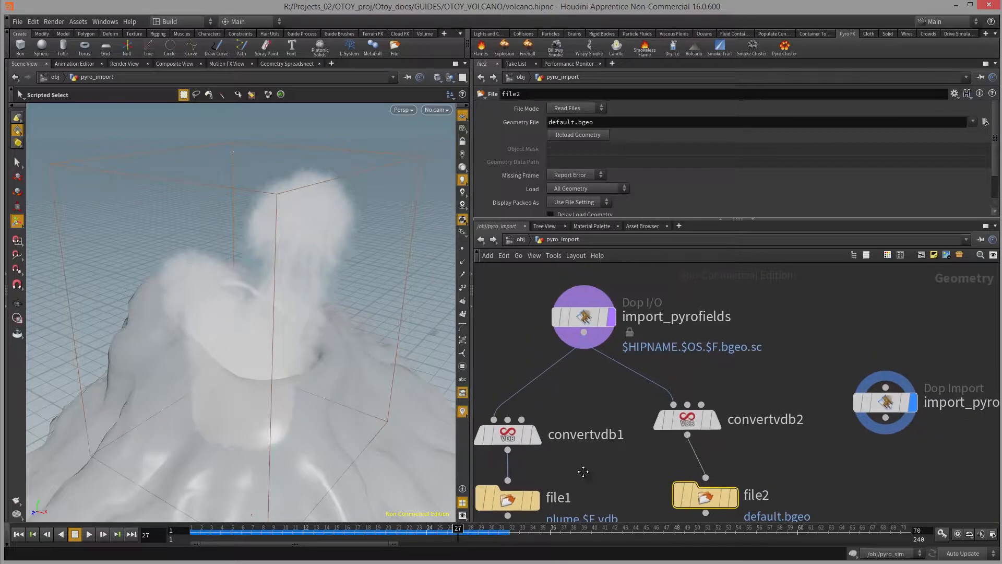
left_click(687, 417)
scroll(673, 413, "up", 2)
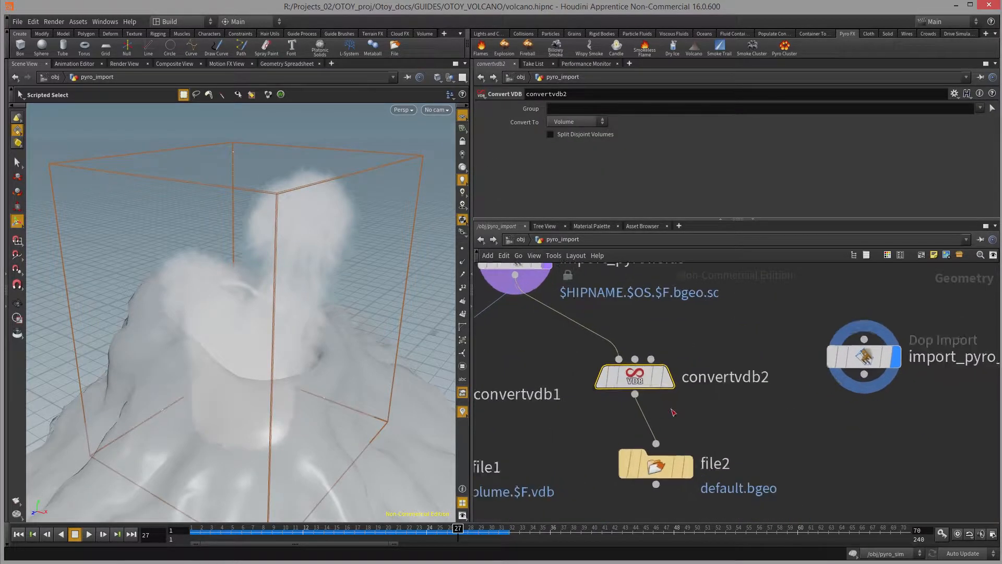
scroll(641, 390, "up", 1)
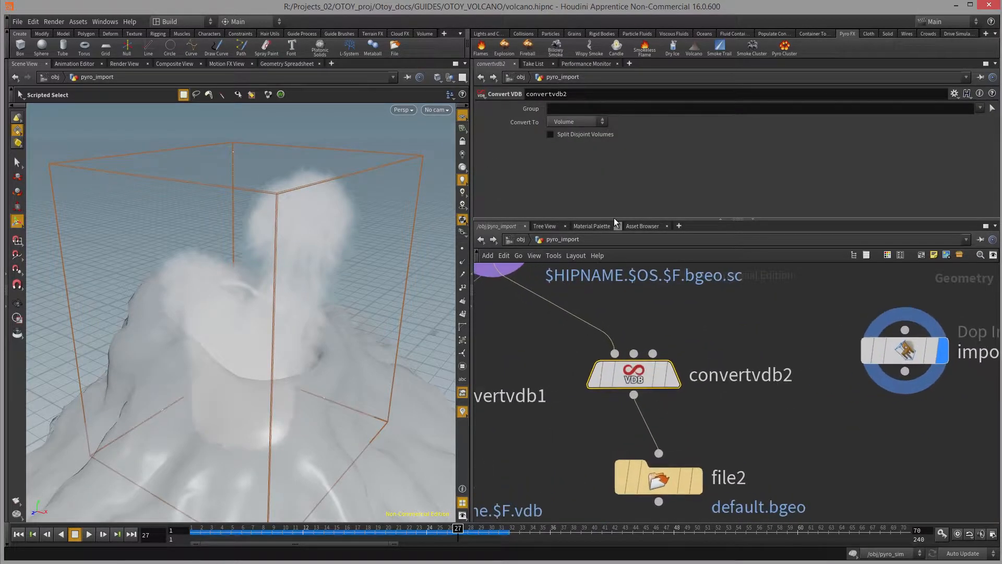
left_click(577, 121)
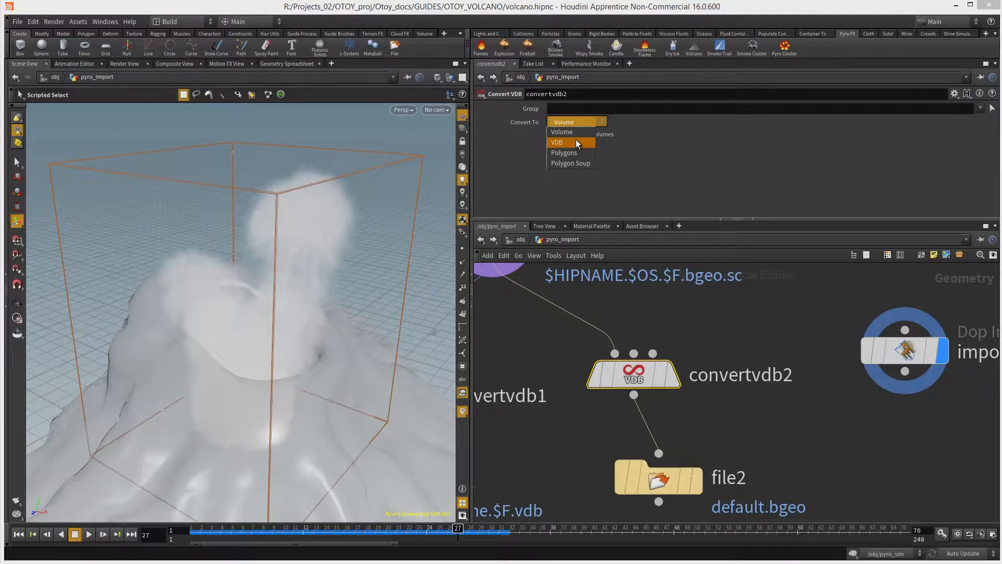
left_click(576, 141)
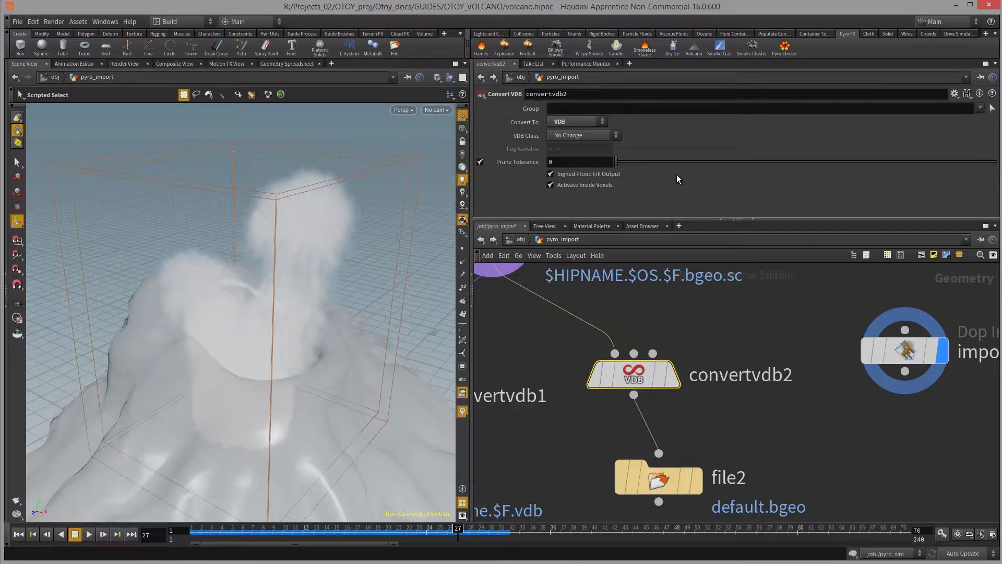
- Limit convertvdb2's conversion group to the density and temperature fields
middle_click_drag(539, 374, 547, 377)
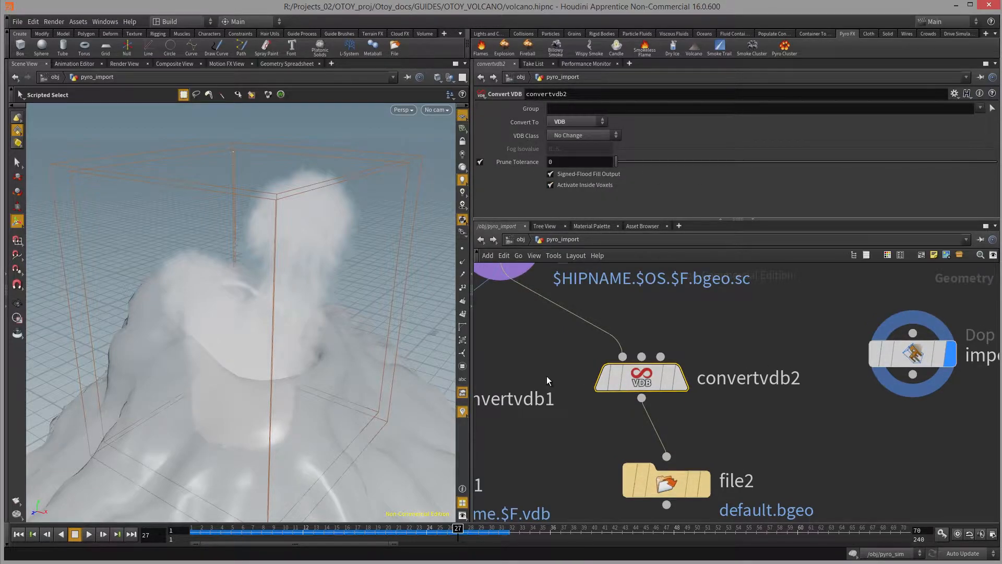
mouse_move(638, 393)
left_click(980, 109)
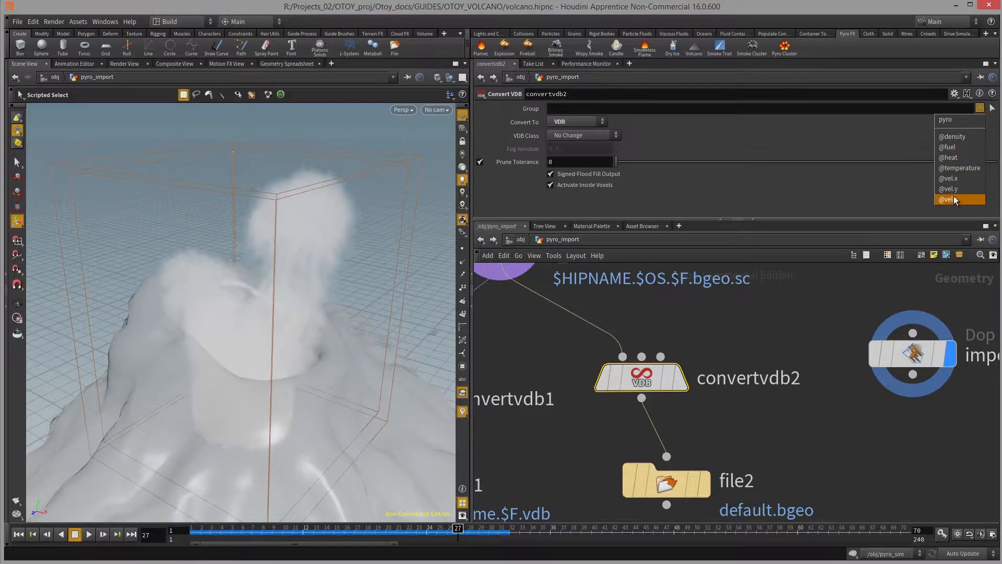
left_click(961, 137)
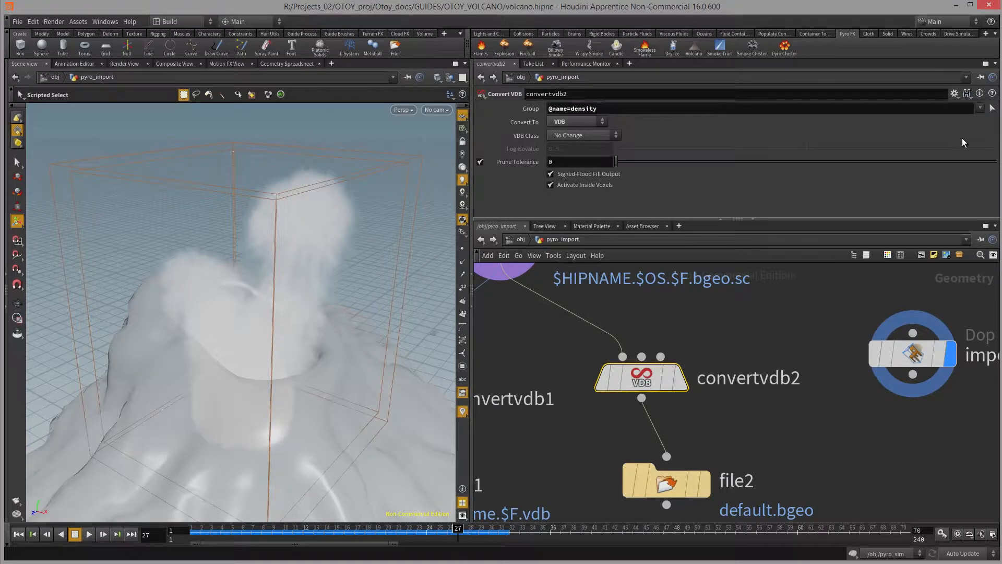
left_click(979, 109)
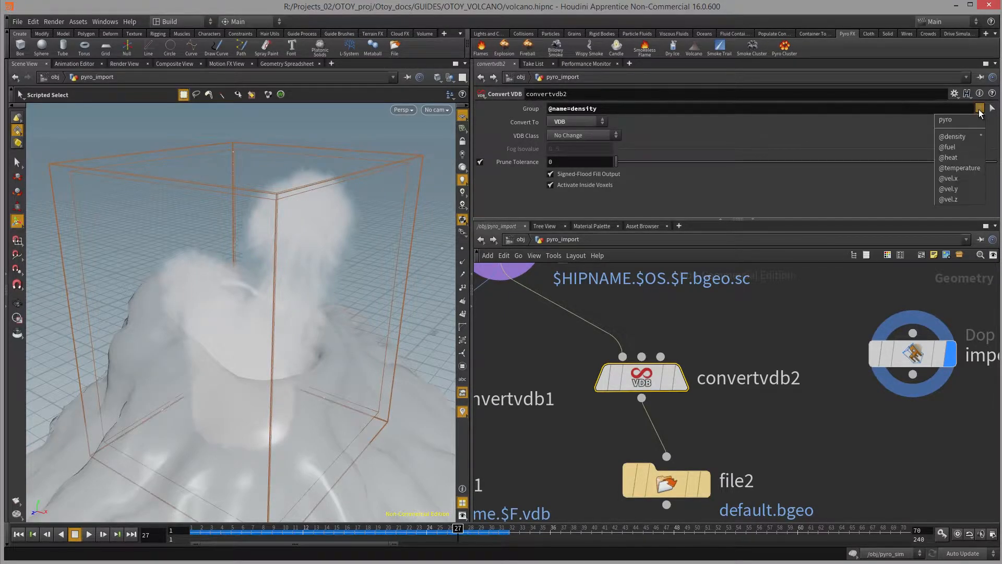
left_click(959, 167)
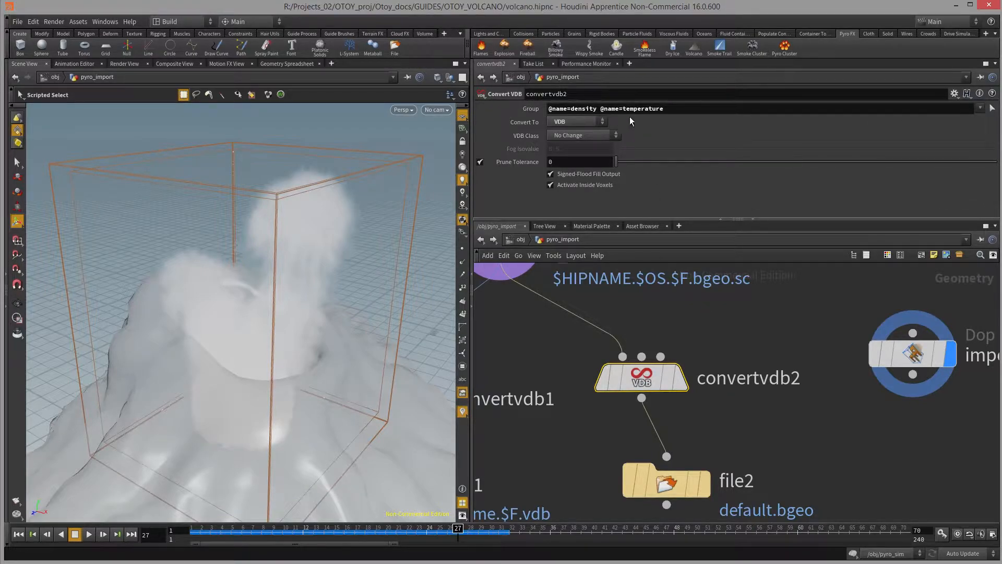
- Set the file2 node's File Mode to Write Files
left_click(679, 480)
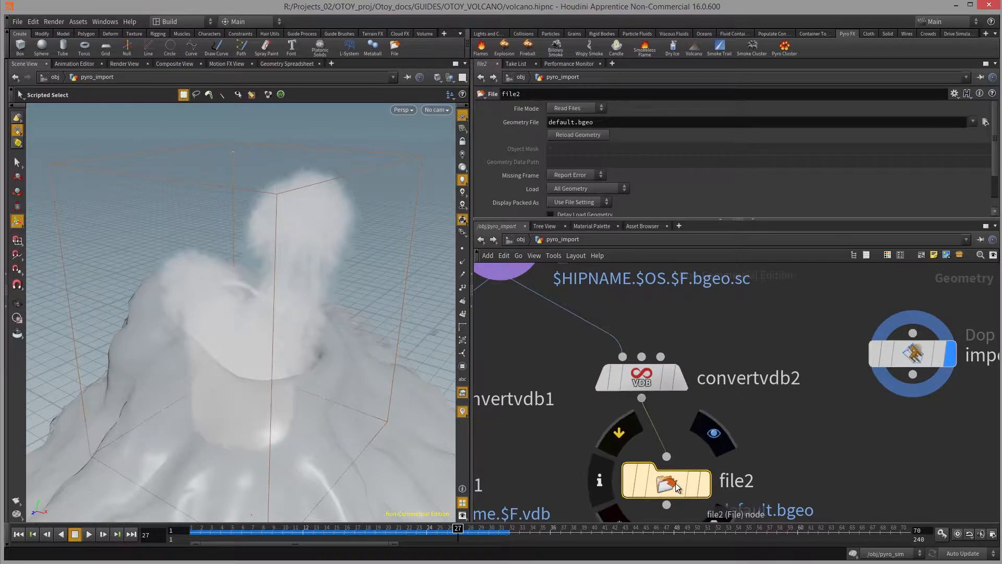
left_click(577, 108)
left_click(575, 139)
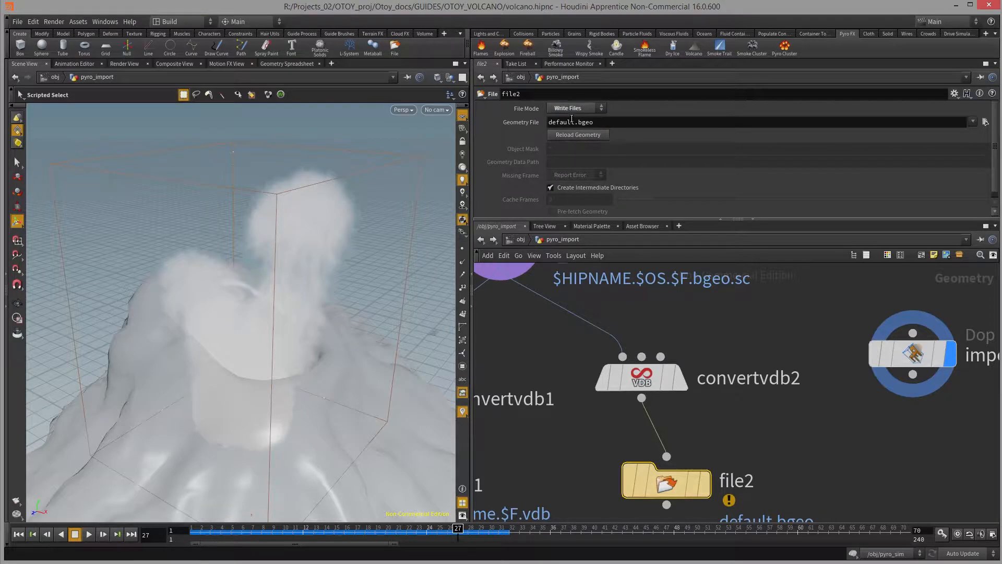
- Browse for file2's geometry file and examine the naming of the plume.$F.vdb sequence, leaving without accepting a file
left_click(986, 121)
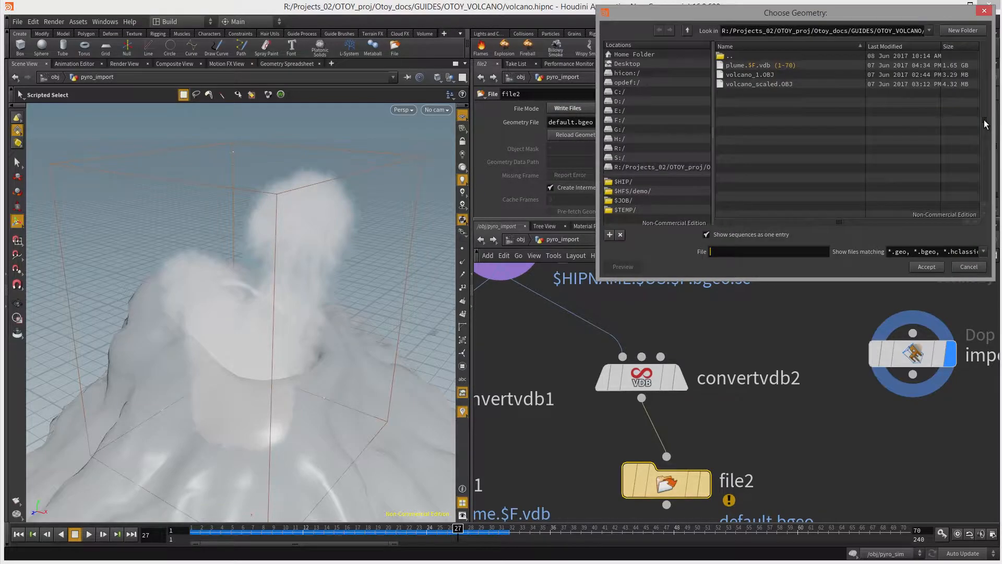
left_click_drag(818, 14, 630, 124)
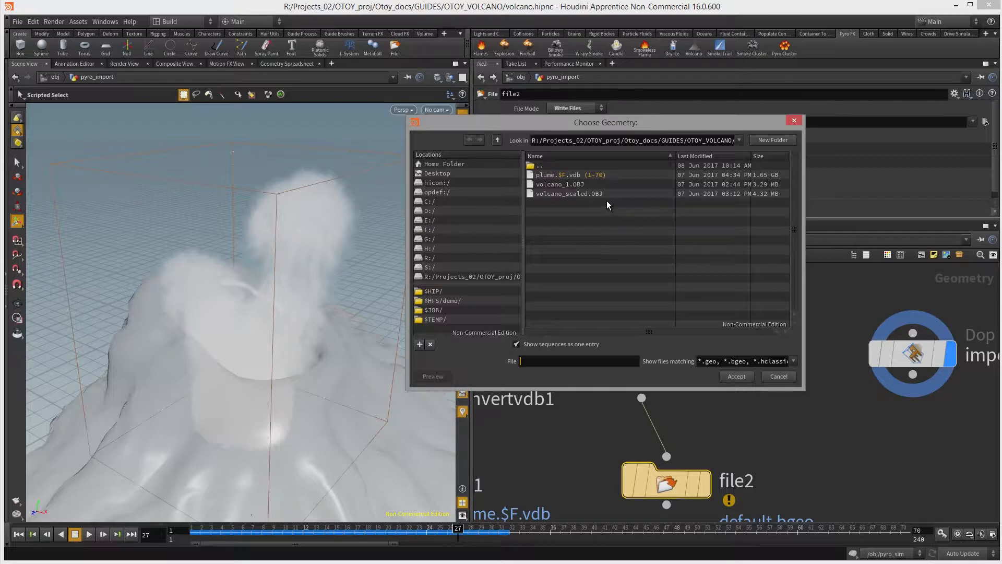
left_click(574, 175)
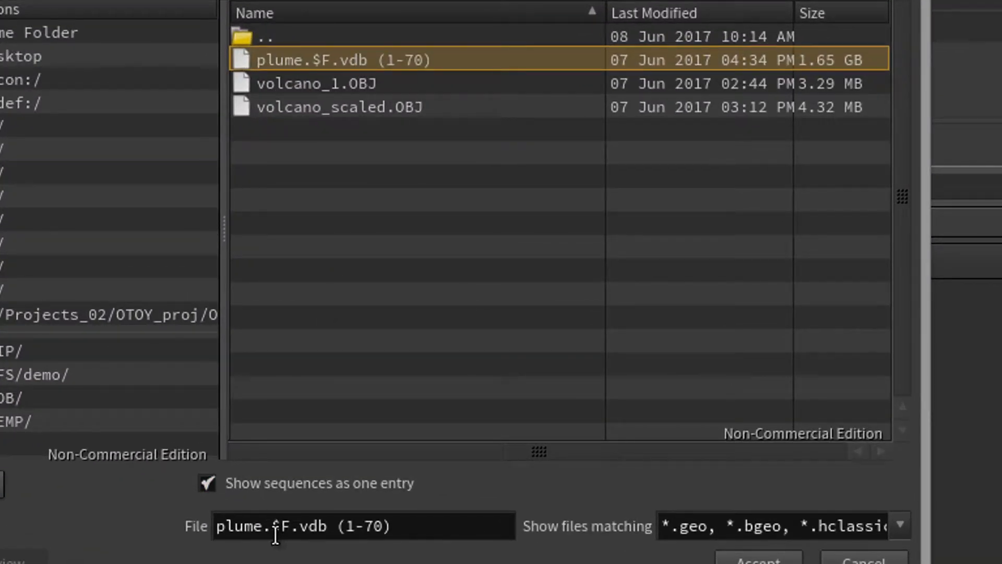
left_click_drag(293, 528, 276, 526)
left_click(305, 528)
left_click_drag(307, 528, 326, 527)
left_click(325, 543)
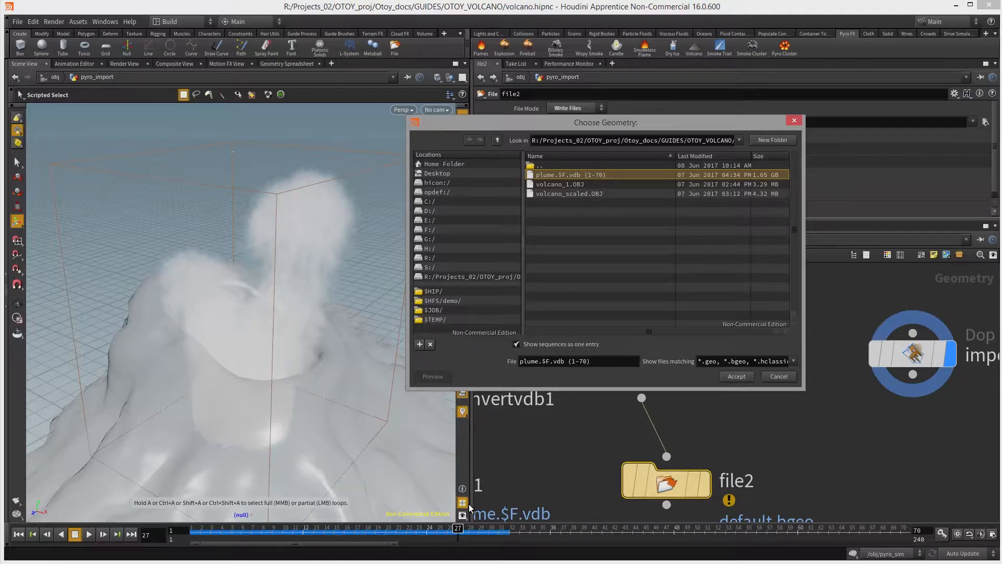
left_click(785, 378)
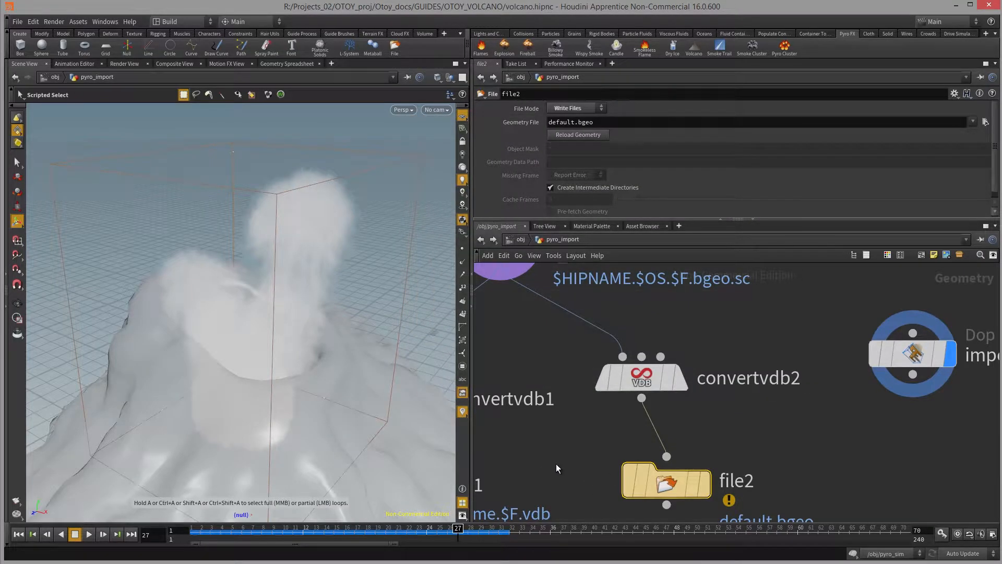
- Review the exported plume VDB sequence in the VDB_SEQ folder
key("h")
left_click(577, 441)
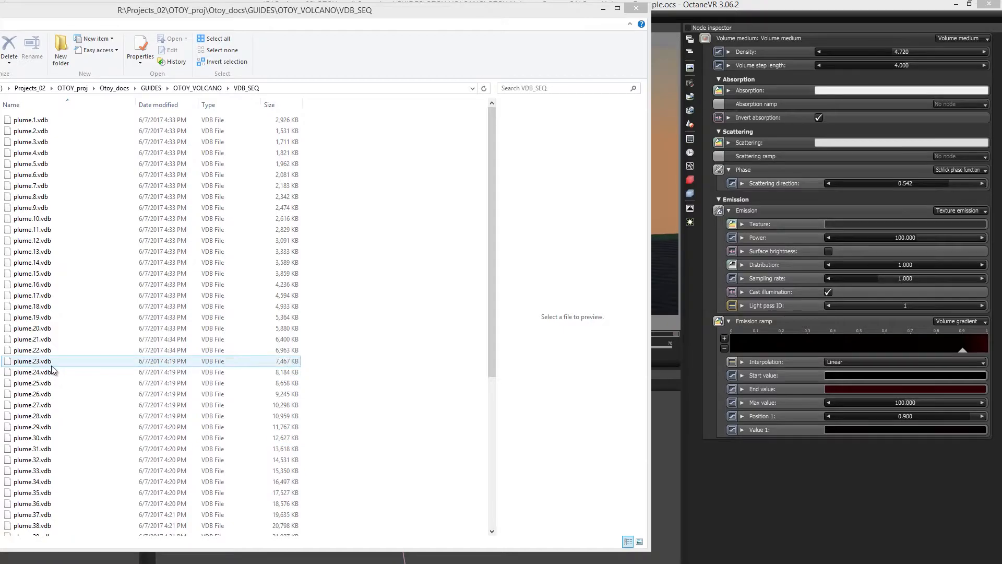
left_click_drag(491, 312, 483, 441)
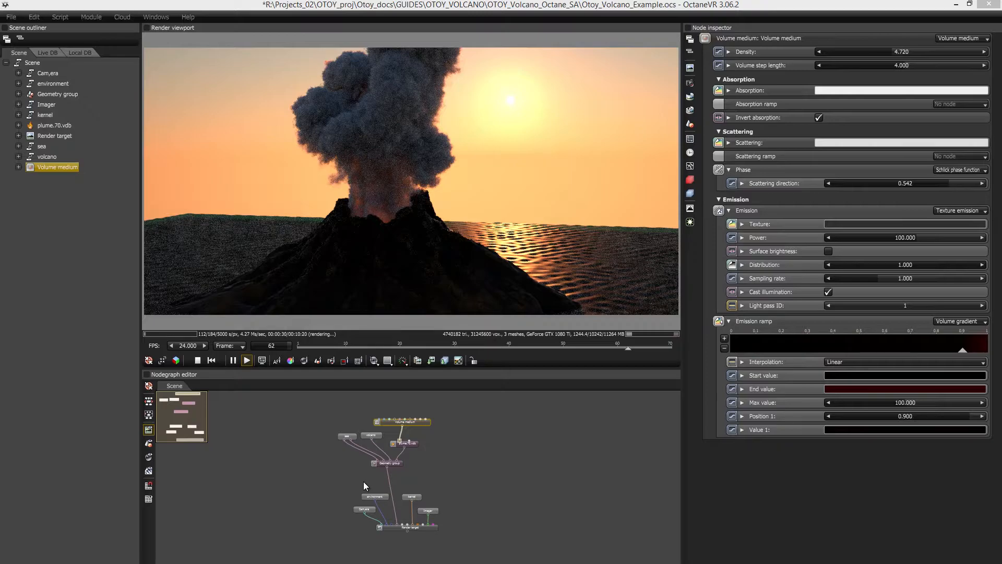
- In Octane, detach the existing plume.70.vdb volume from the Geometry group and move it aside together with its Volume medium
scroll(384, 441, "up", 5)
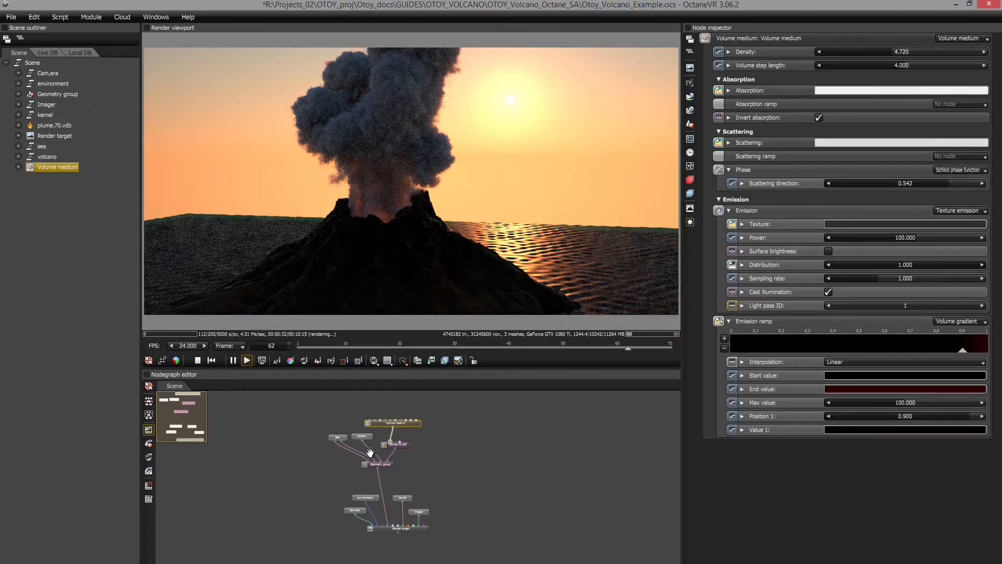
left_click_drag(430, 452, 394, 499)
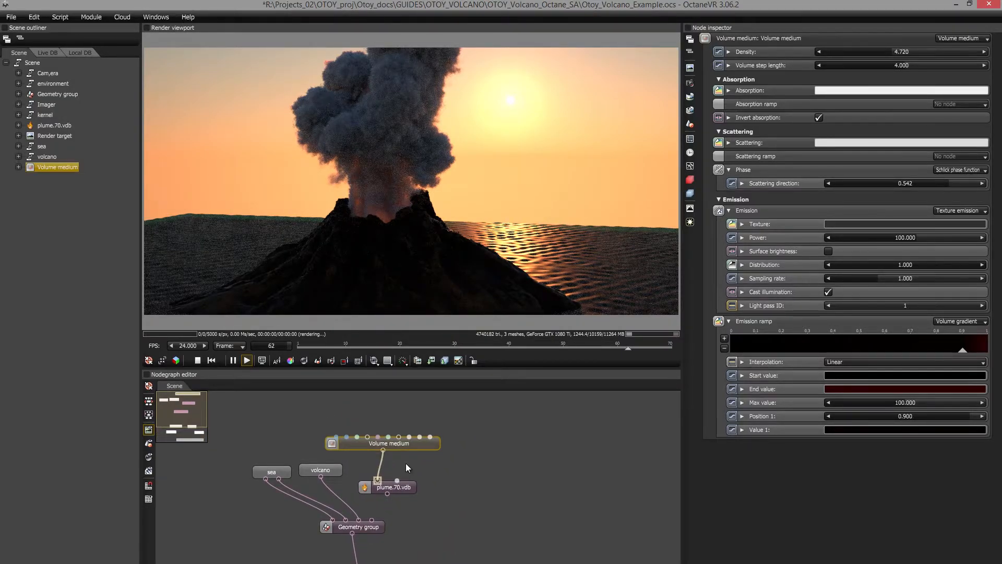
left_click_drag(400, 412, 156, 522, "ctrl")
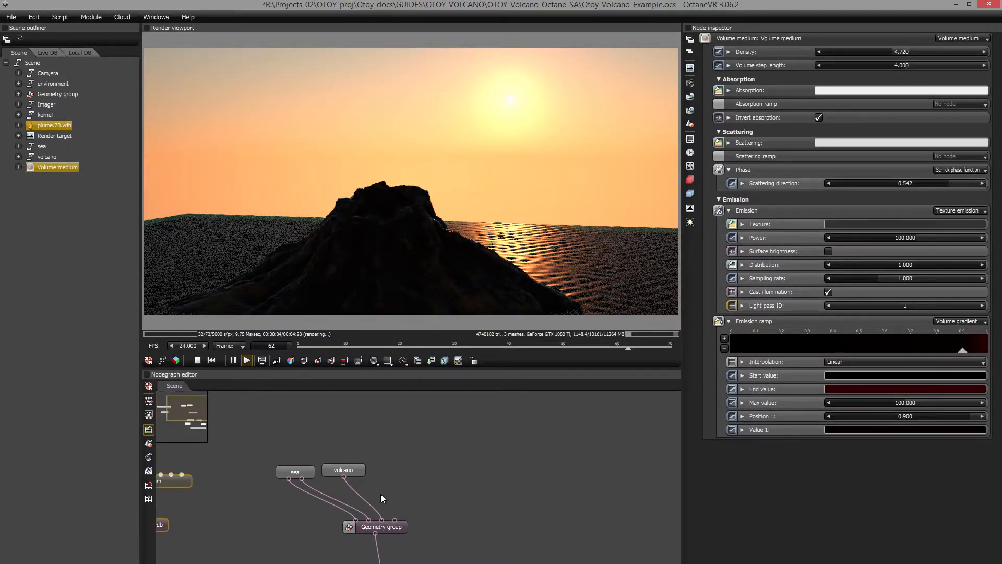
- Reposition the Geometry group and volcano nodes to make room for a new volume node
left_click_drag(389, 531, 387, 544)
left_click_drag(350, 469, 374, 472)
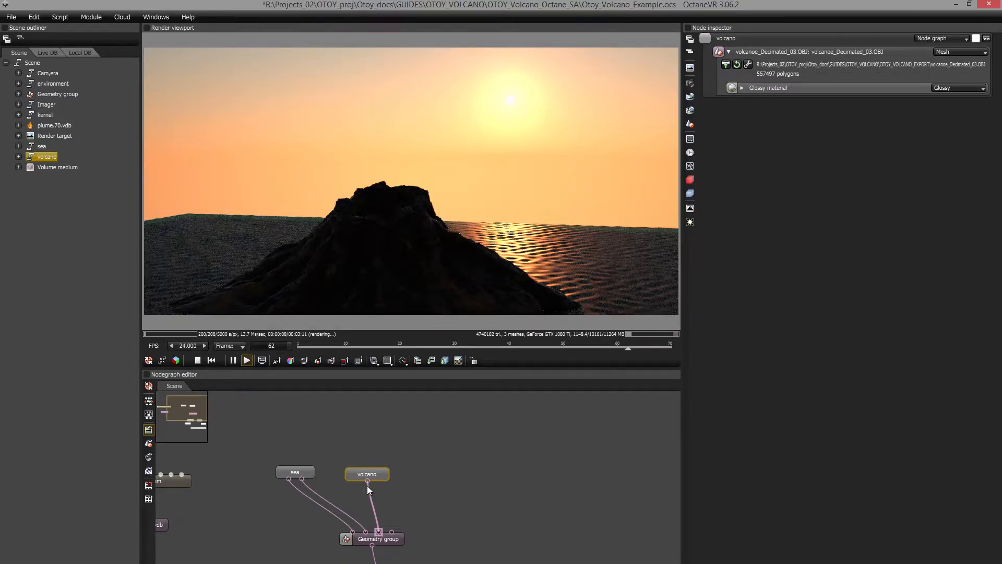
left_click_drag(428, 496, 401, 486)
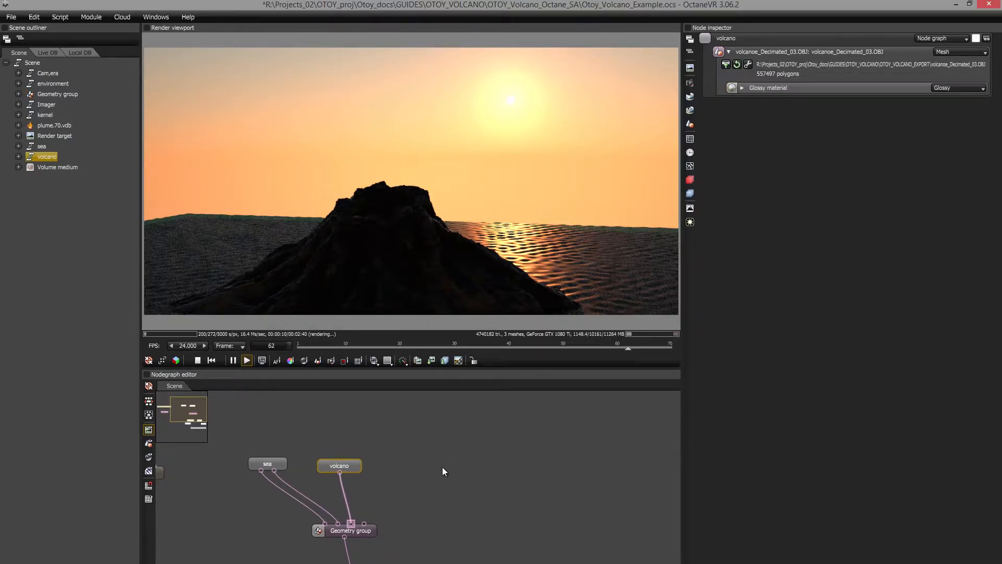
- Add a Volume geometry node that loads plume.70.vdb from the VDB_SEQ folder, accepting the offered import settings
right_click(453, 453)
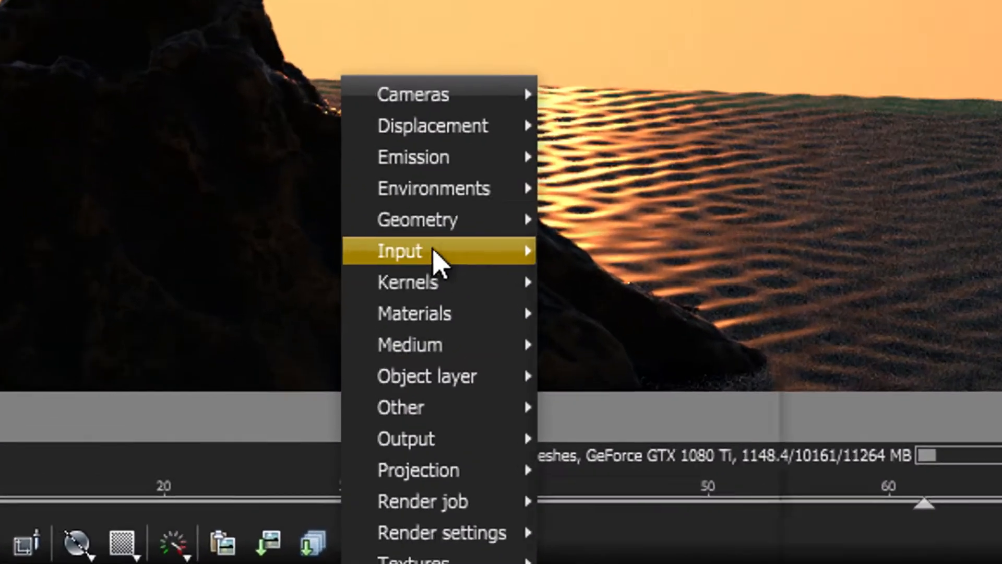
mouse_move(438, 222)
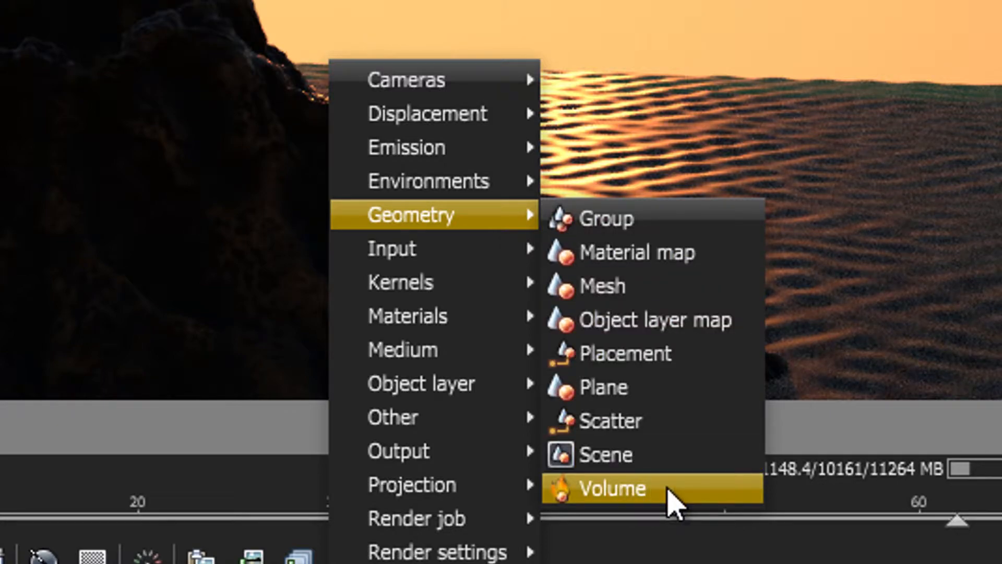
left_click(667, 489)
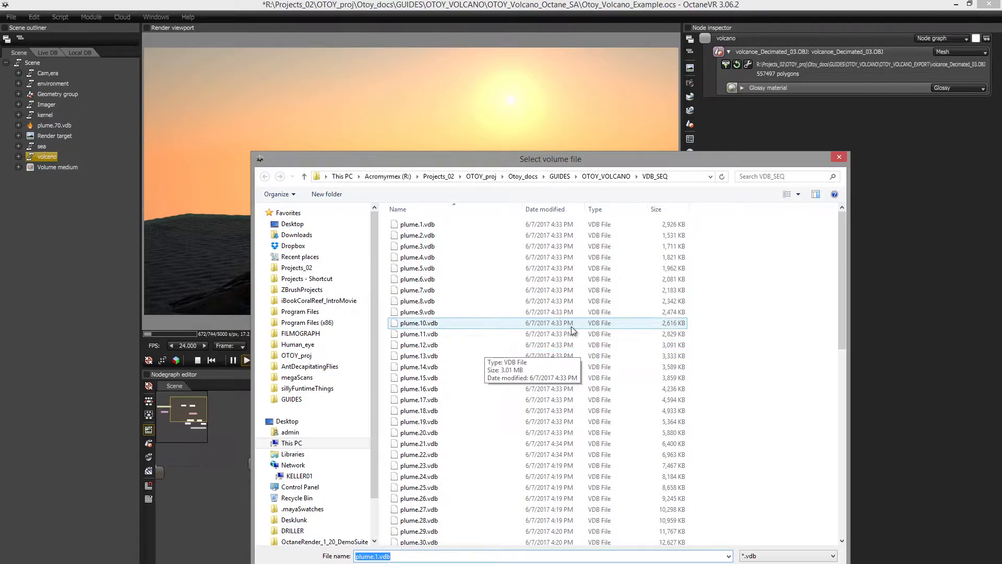
left_click_drag(842, 289, 842, 478)
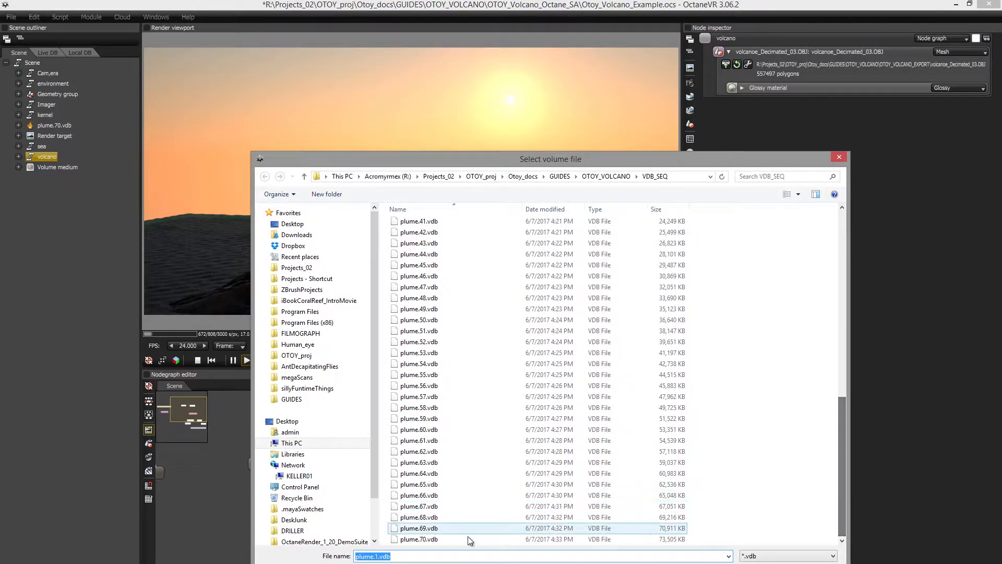
left_click(443, 539)
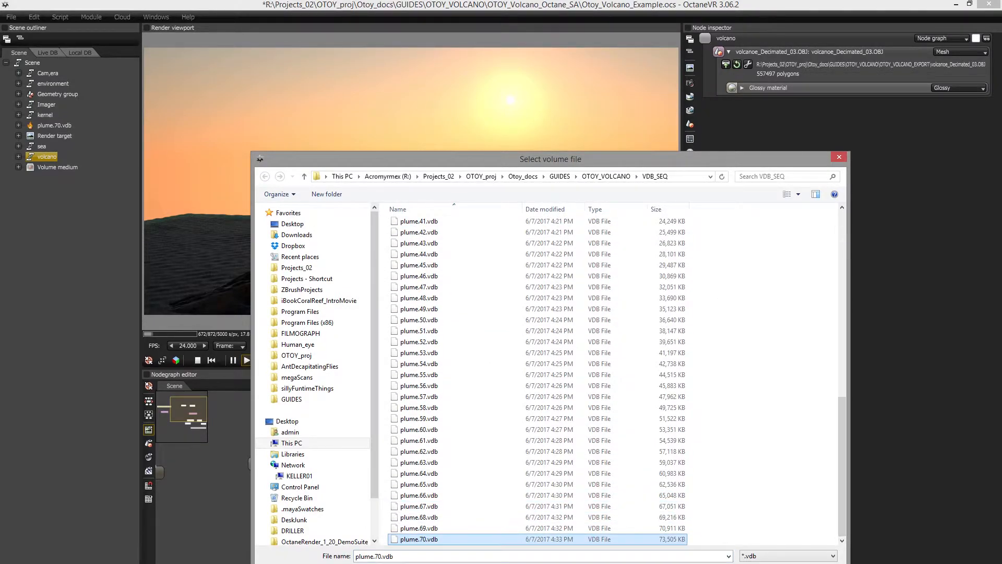
key("Return")
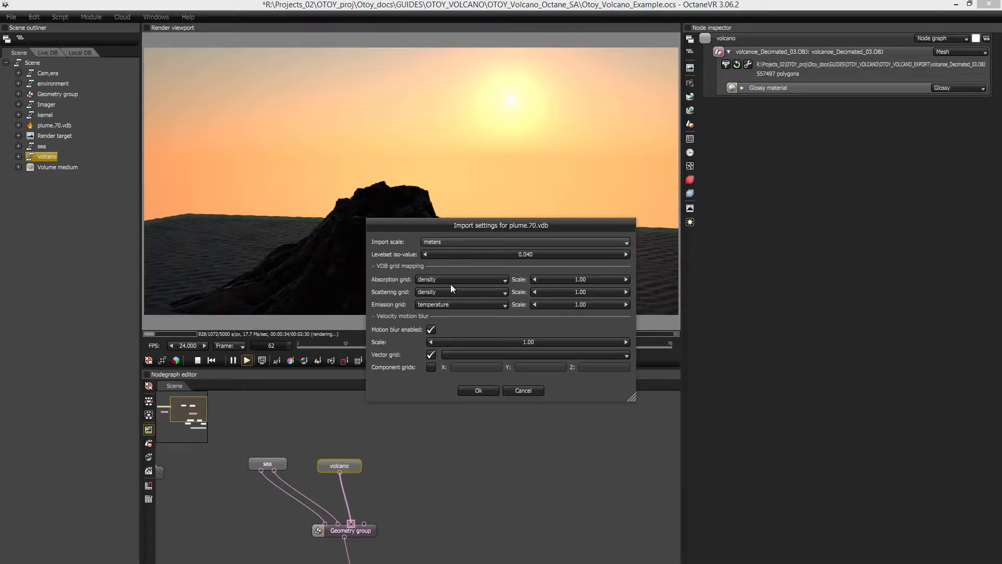
left_click(465, 394)
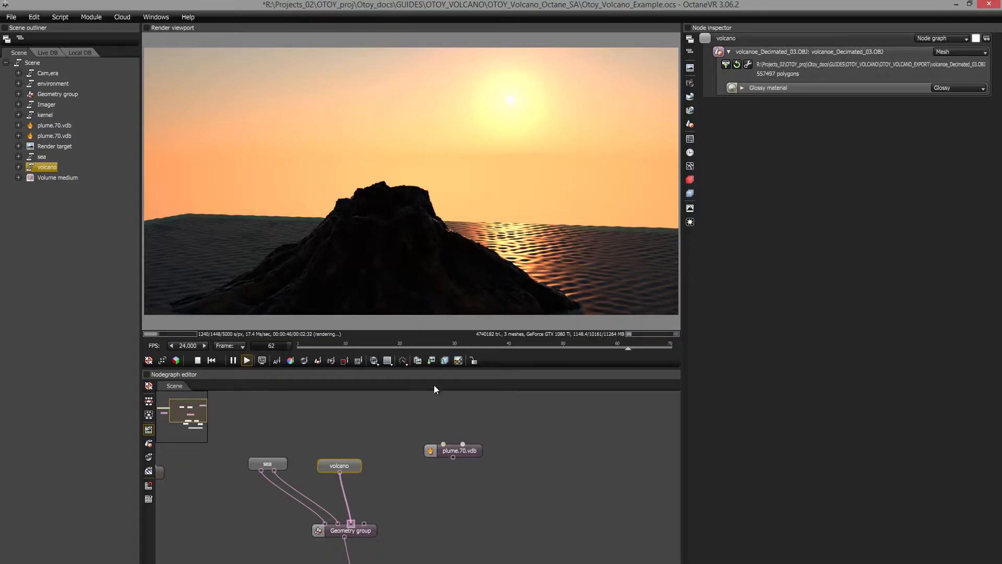
- Place the new plume.70.vdb node beside volcano and connect its output to the Geometry group's free input
left_click_drag(472, 455, 406, 476)
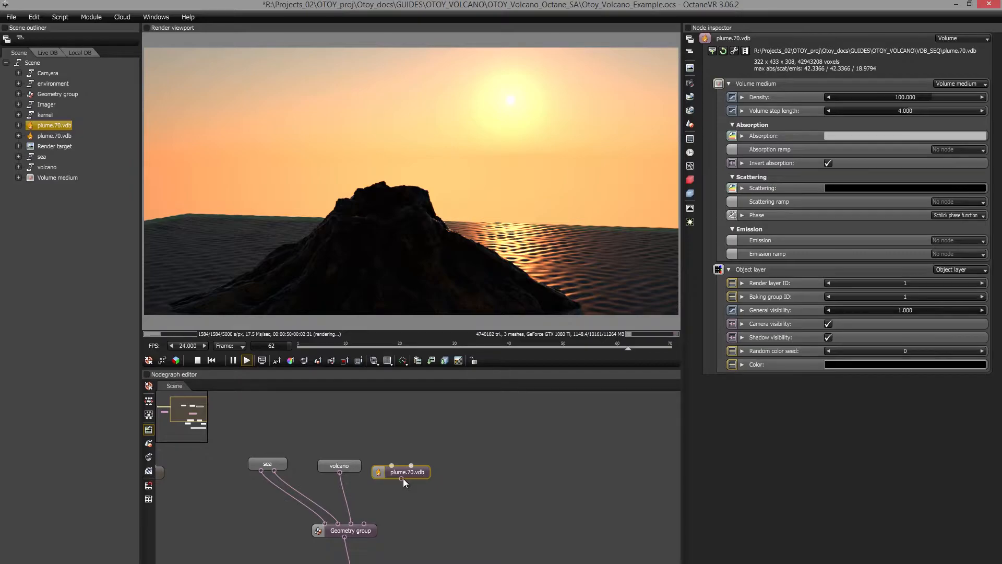
left_click_drag(401, 478, 365, 524)
left_click_drag(432, 525, 430, 548)
left_click_drag(456, 470, 457, 477)
left_click_drag(519, 213, 383, 264)
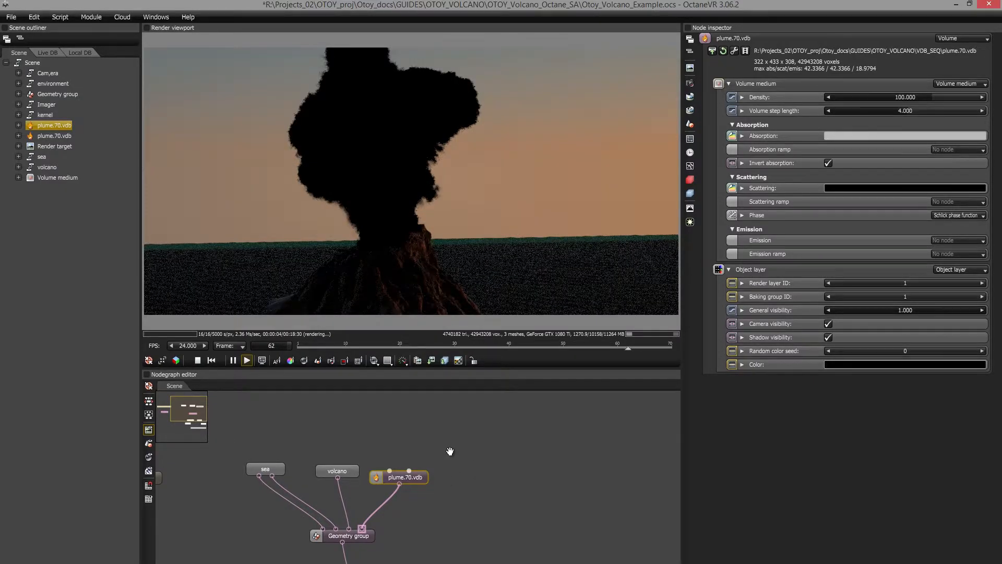
- Add a Volume medium node above the new plume.70.vdb node and connect it to the volume's medium input
middle_click_drag(450, 451, 468, 462)
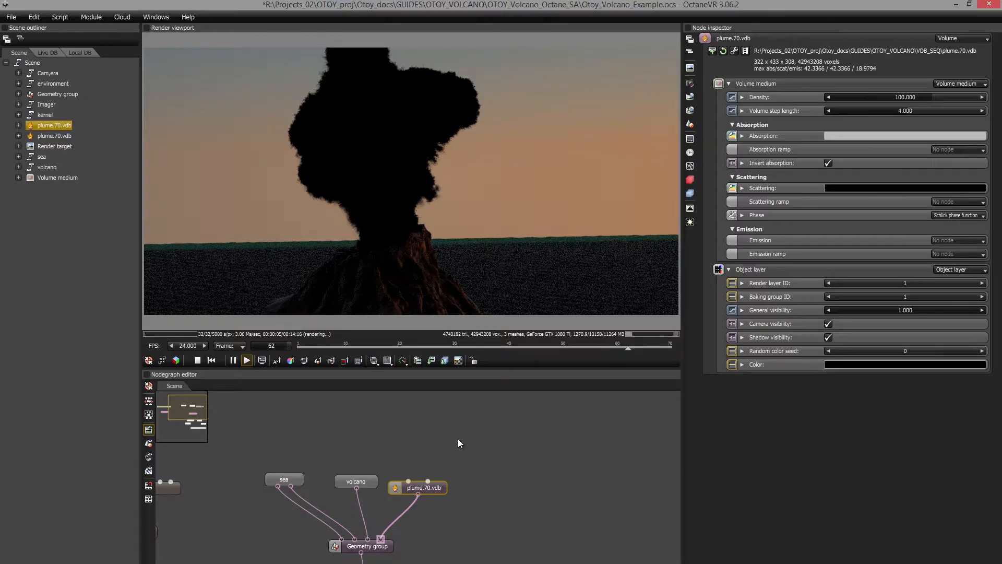
right_click(458, 438)
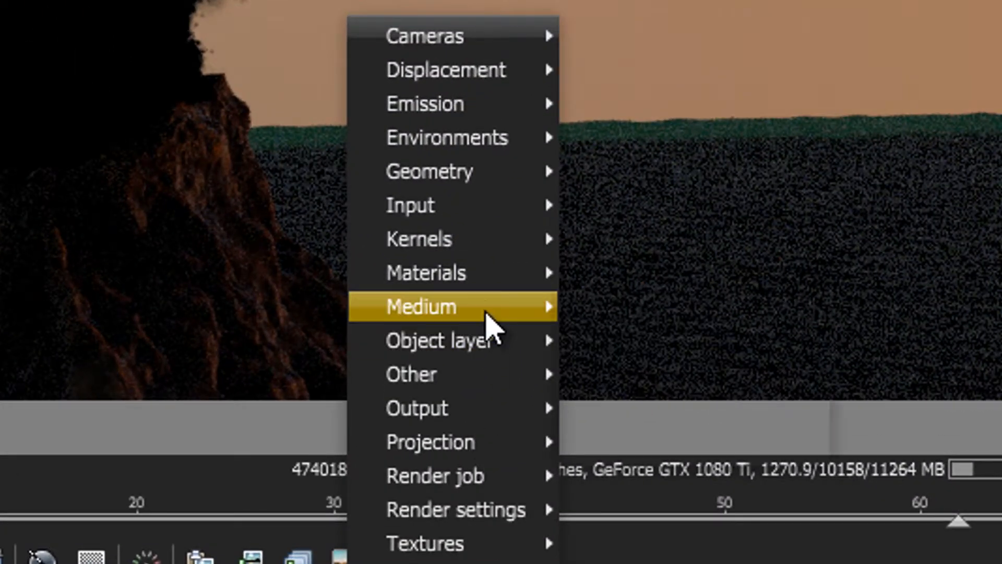
mouse_move(500, 313)
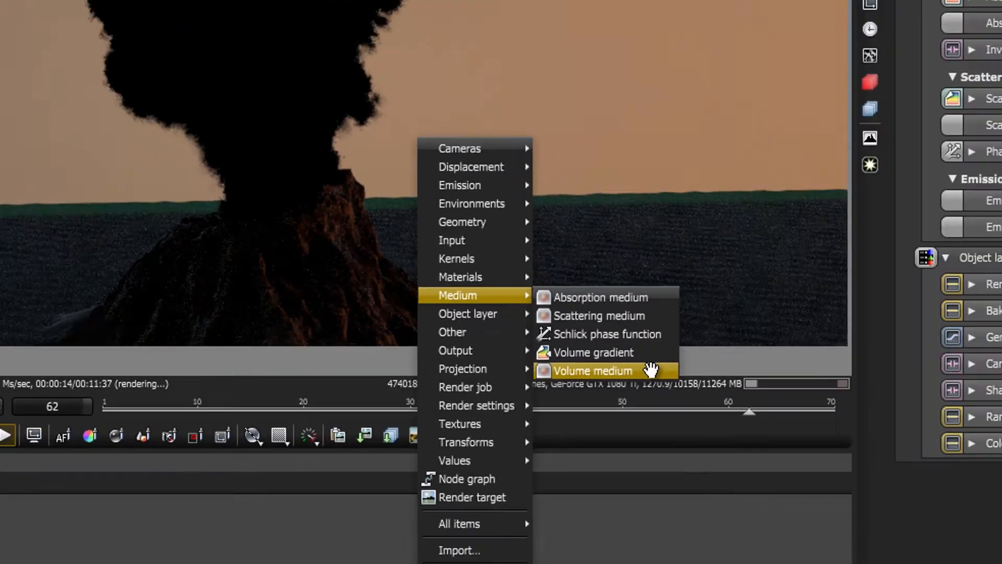
left_click(780, 446)
left_click_drag(458, 445, 483, 488)
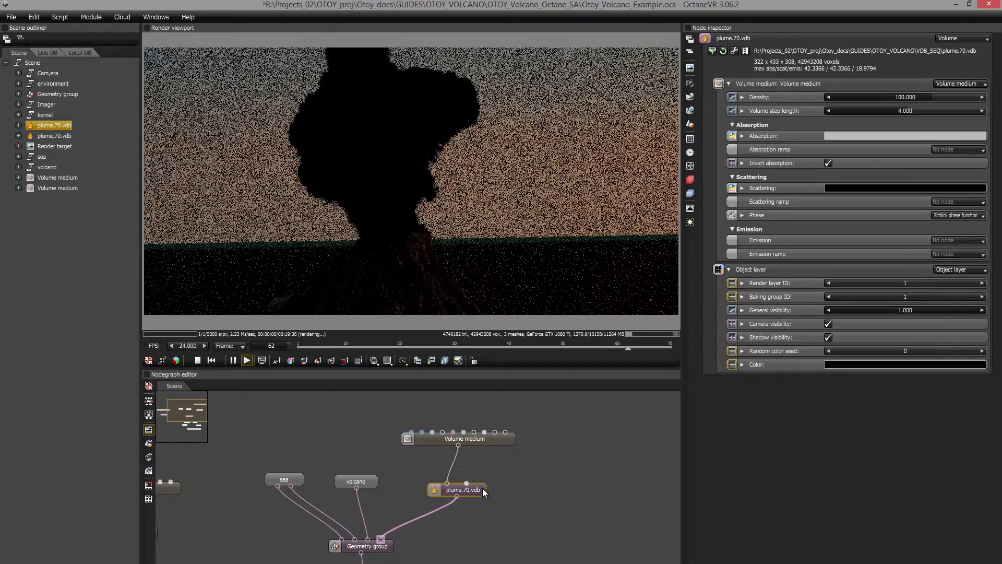
left_click_drag(490, 443, 465, 442)
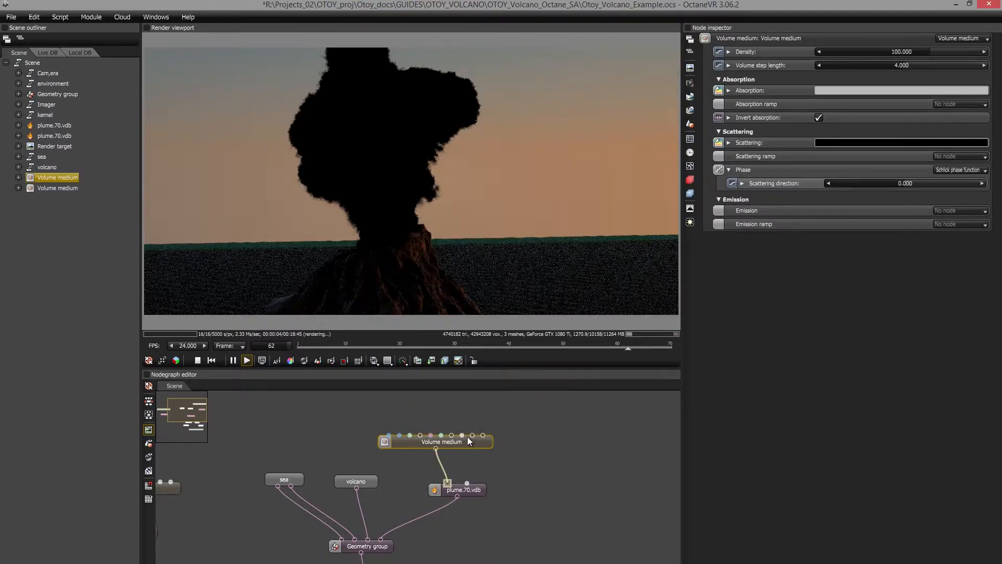
- Lower the new Volume medium's density to 0.022
left_click_drag(517, 226, 550, 228)
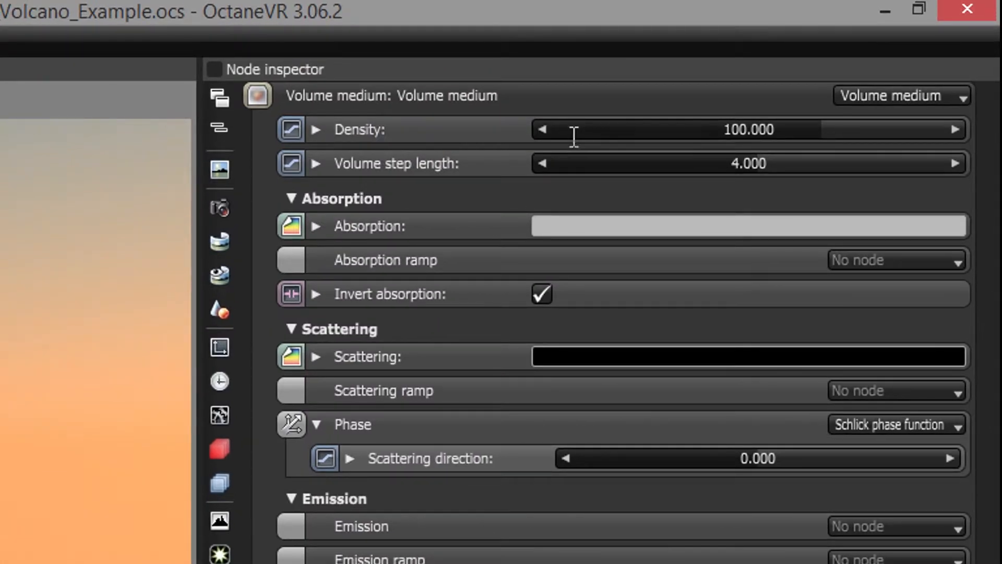
left_click_drag(690, 128, 568, 137)
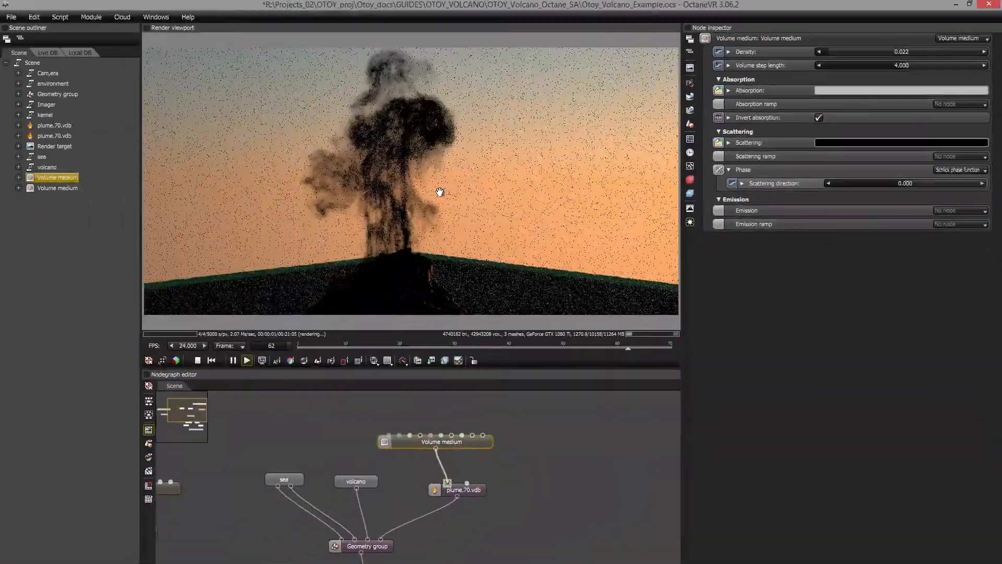
- Set the density of the plume's Volume medium to 1
left_click_drag(517, 220, 534, 217)
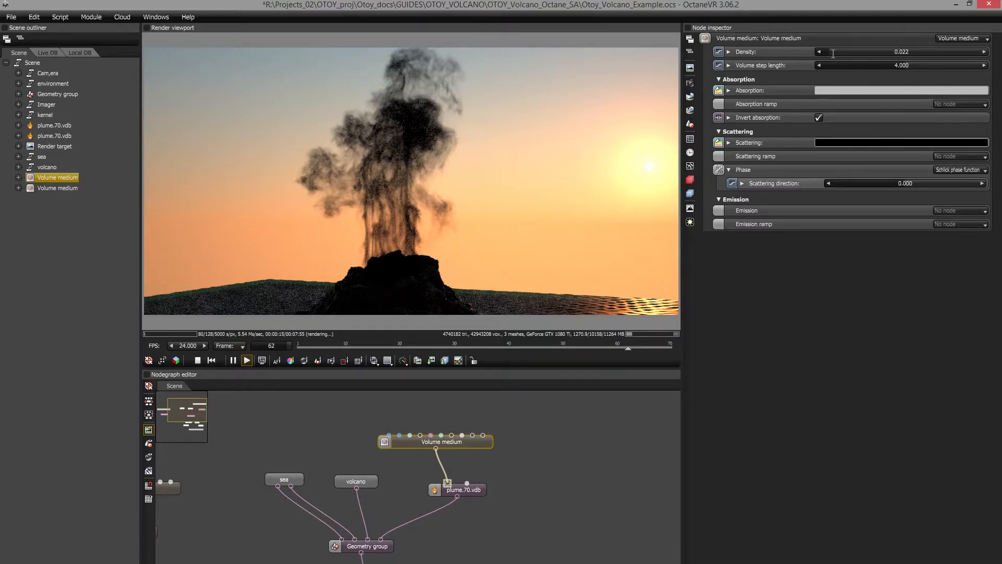
left_click(875, 52)
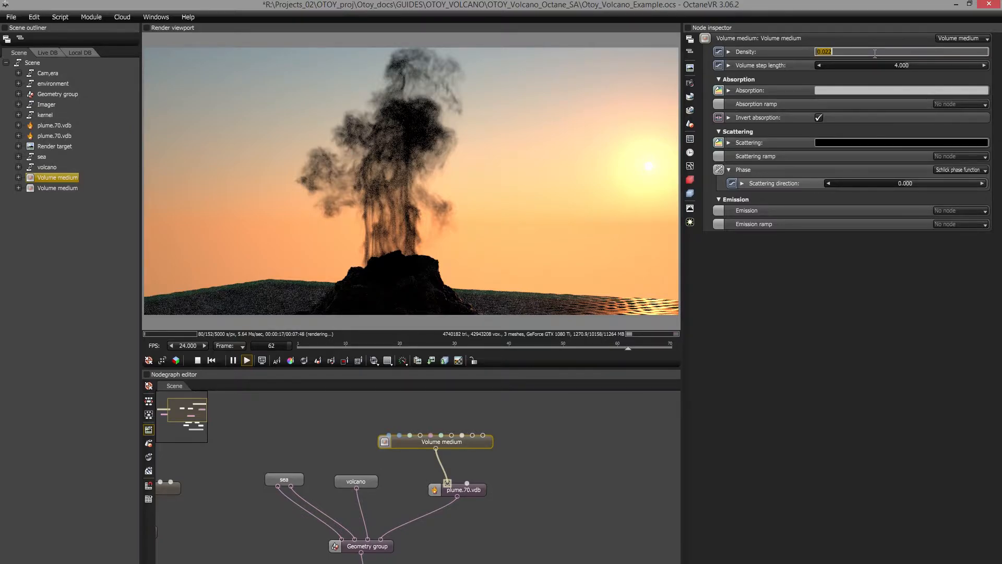
type("1")
key("Return")
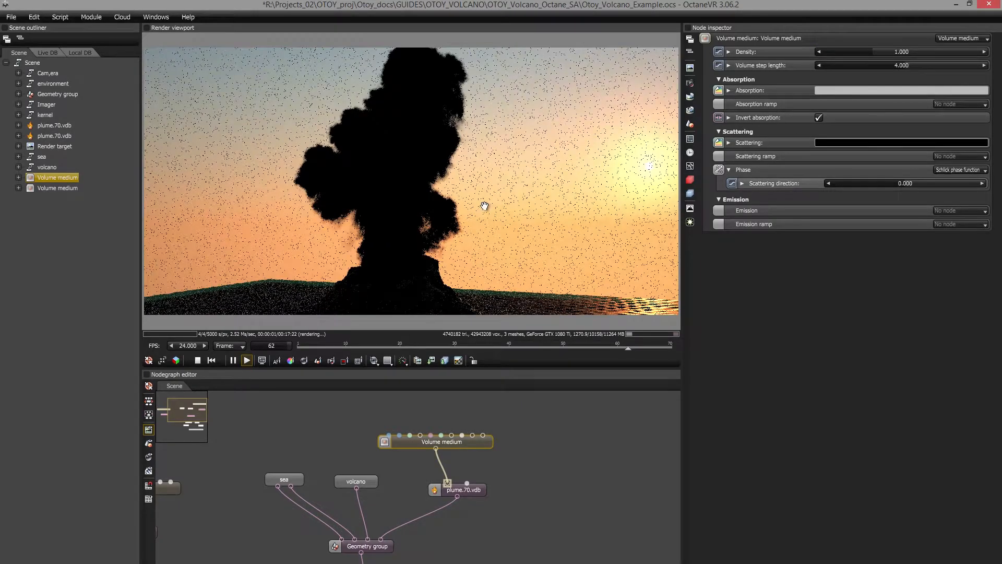
- Change the Volume medium's scattering colour to light grey E3E3E3
left_click_drag(462, 209, 306, 217)
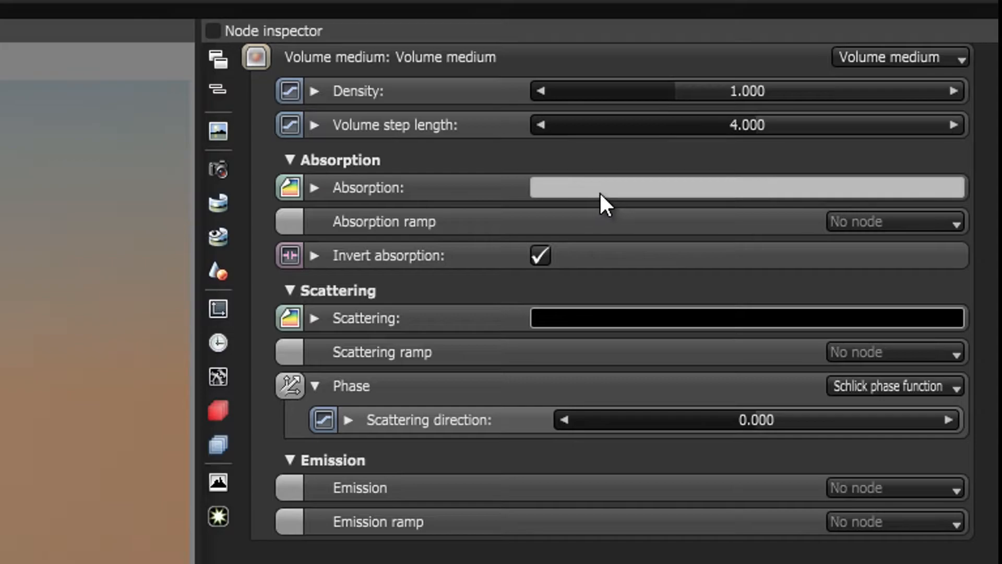
left_click(570, 315)
left_click_drag(464, 165, 469, 115)
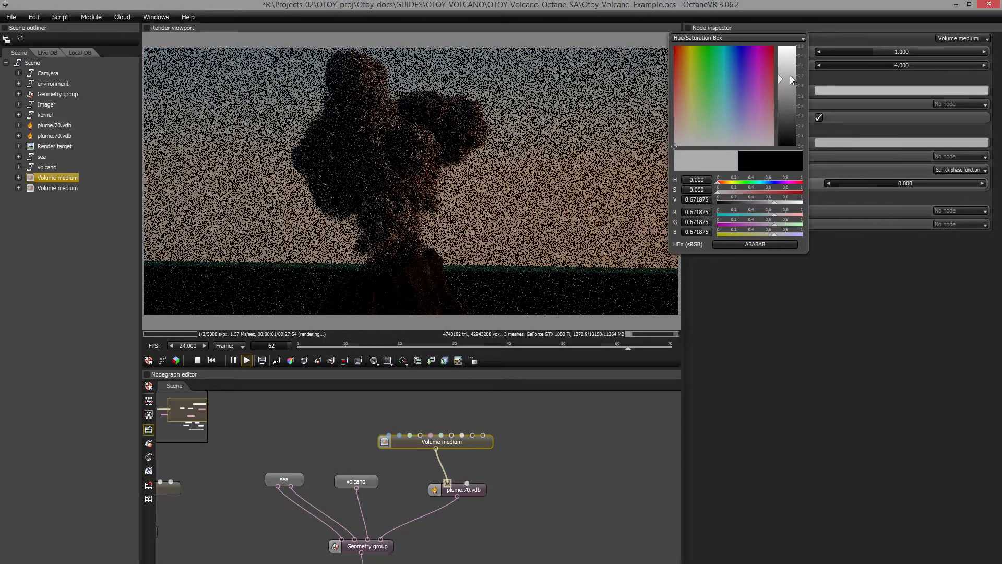
left_click_drag(790, 62, 791, 58)
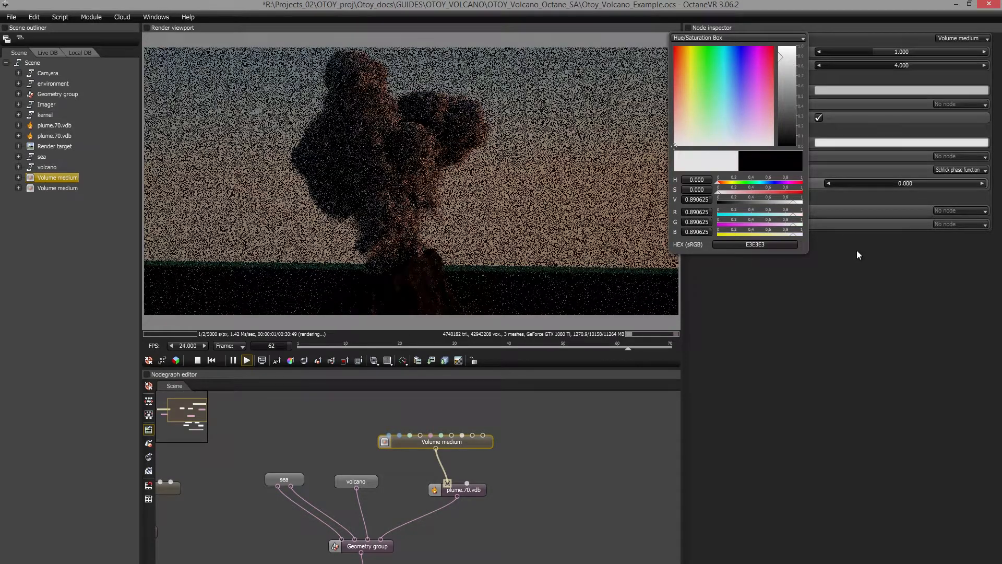
left_click(856, 253)
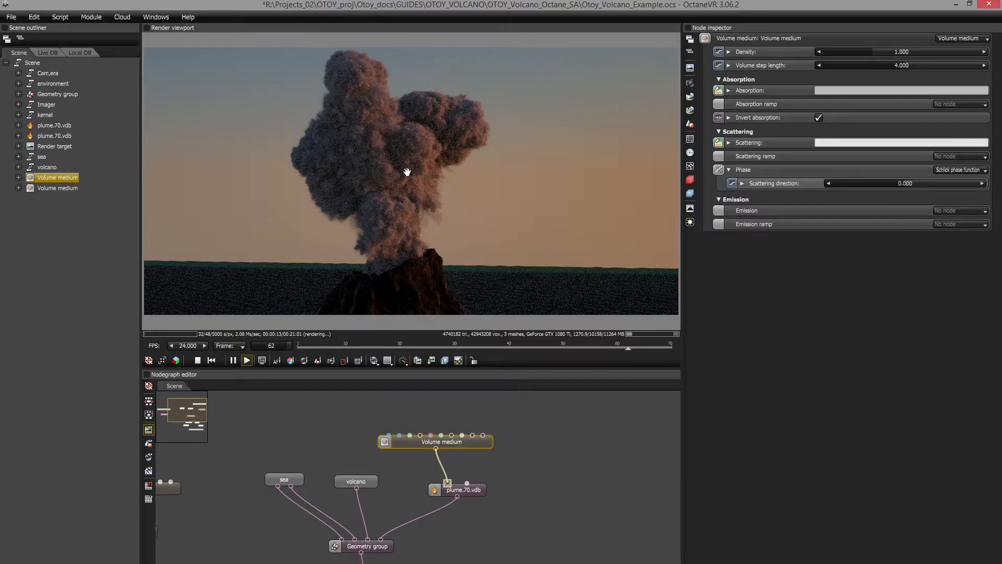
- Try a crimson absorption colour, BA1045, and a red scattering colour, E3092B, on the Volume medium
left_click(847, 90)
left_click_drag(768, 86, 769, 30)
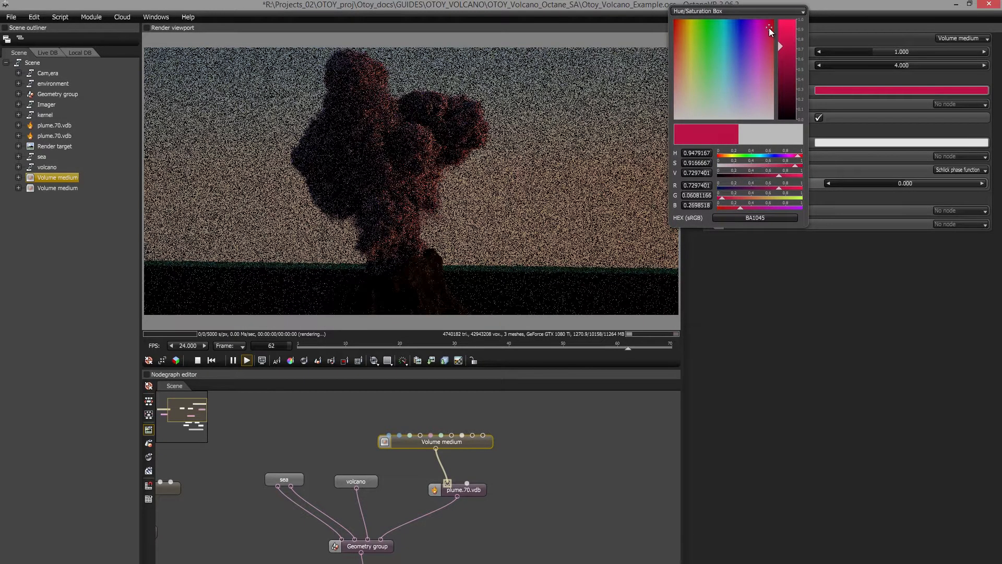
left_click(779, 312)
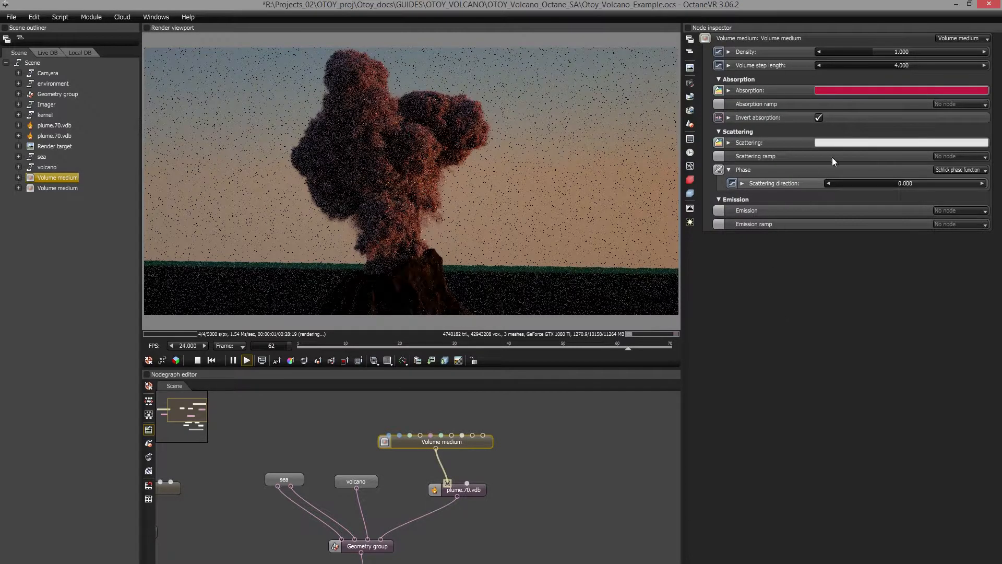
left_click(839, 142)
left_click_drag(729, 92, 771, 50)
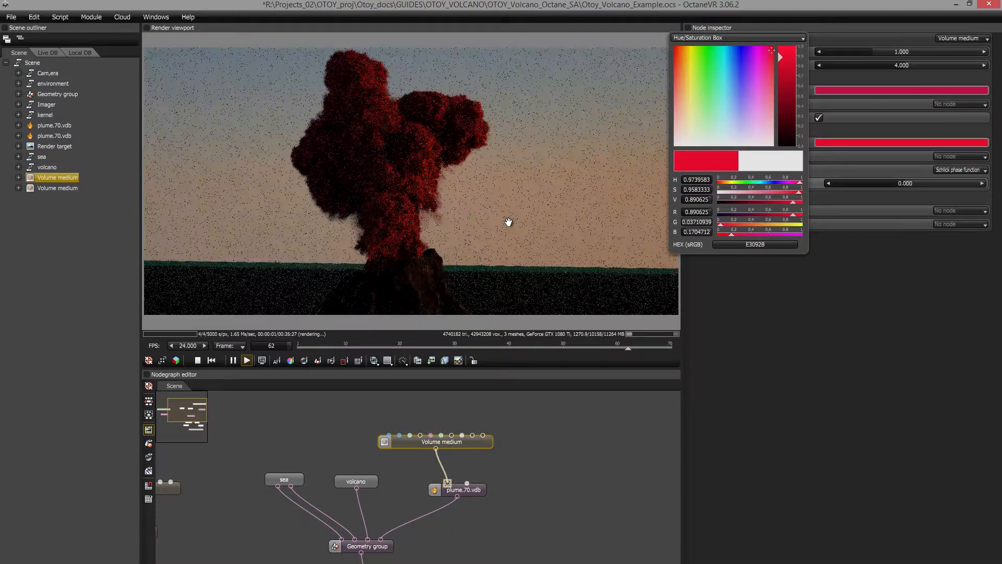
left_click(509, 222)
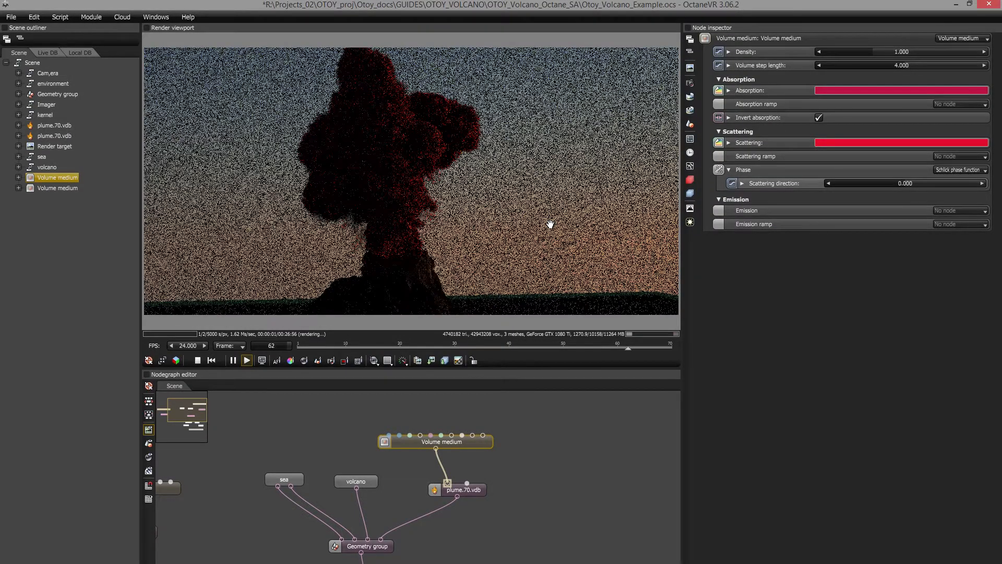
left_click_drag(548, 226, 517, 227)
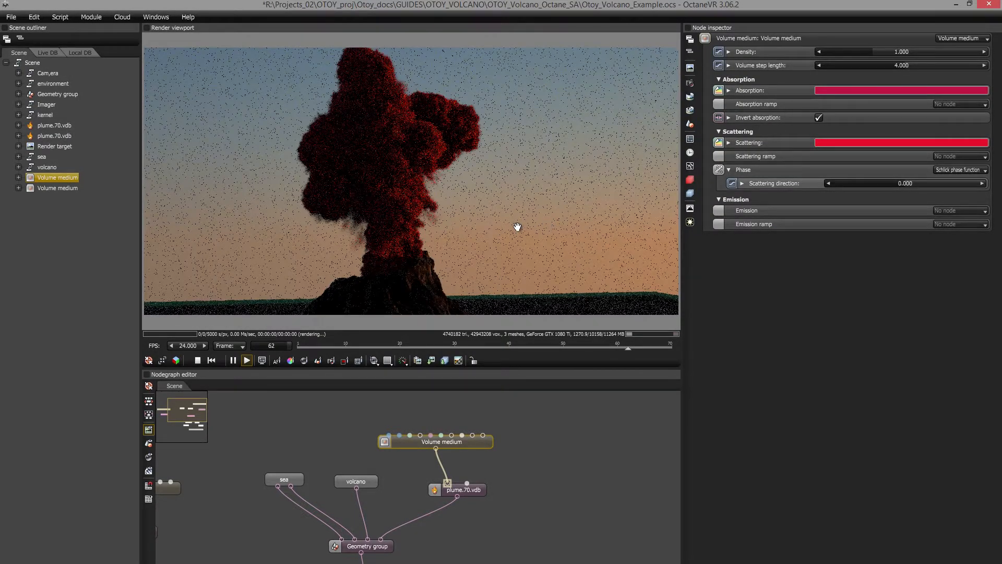
- Return the Volume medium's absorption colour to pale grey BAB5B7 and its scattering colour to near-white
left_click(852, 90)
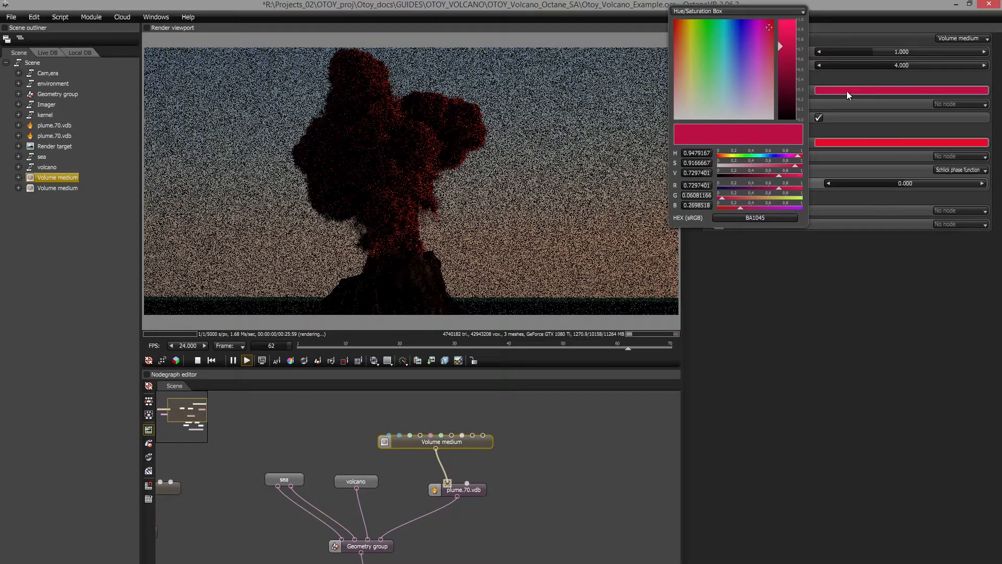
left_click_drag(769, 95, 766, 117)
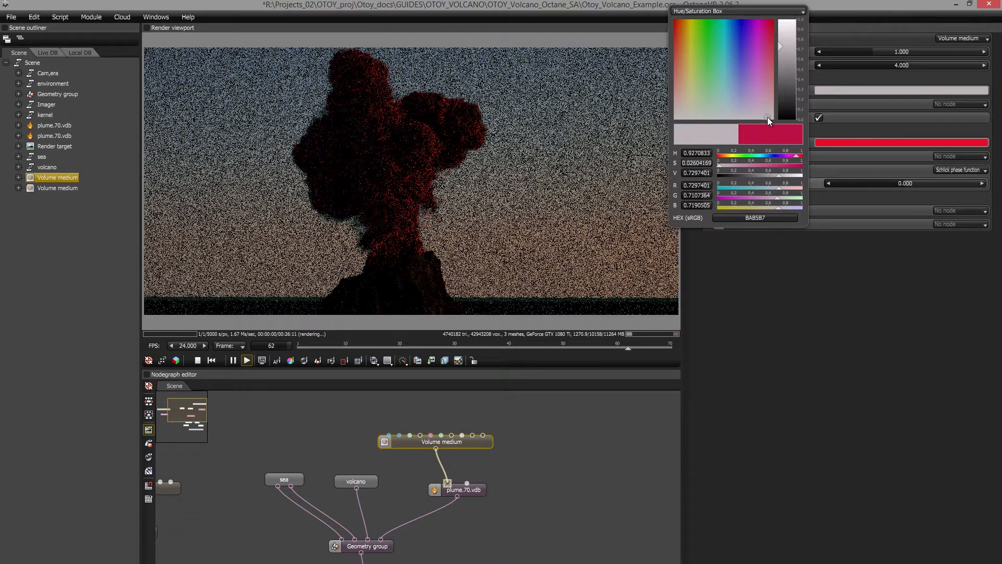
left_click(832, 279)
left_click(851, 142)
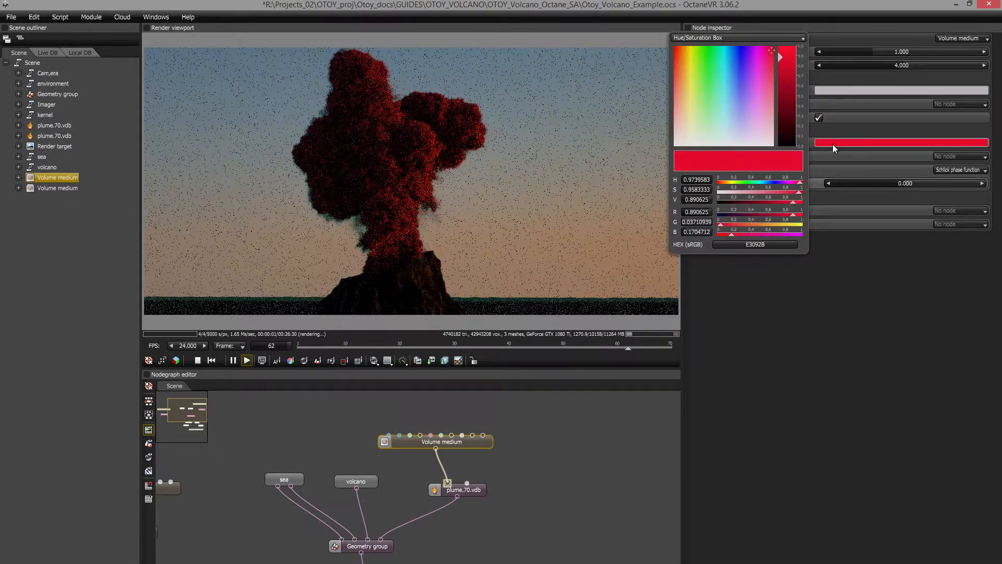
left_click_drag(744, 136, 731, 144)
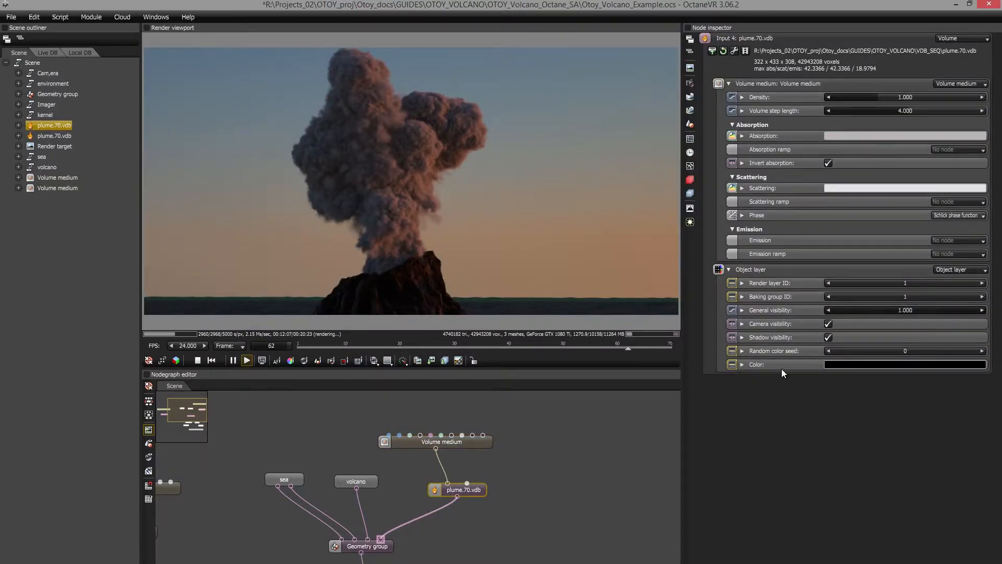
- Expand the plume medium's Phase settings and try a scattering direction of -0.784
left_click(742, 215)
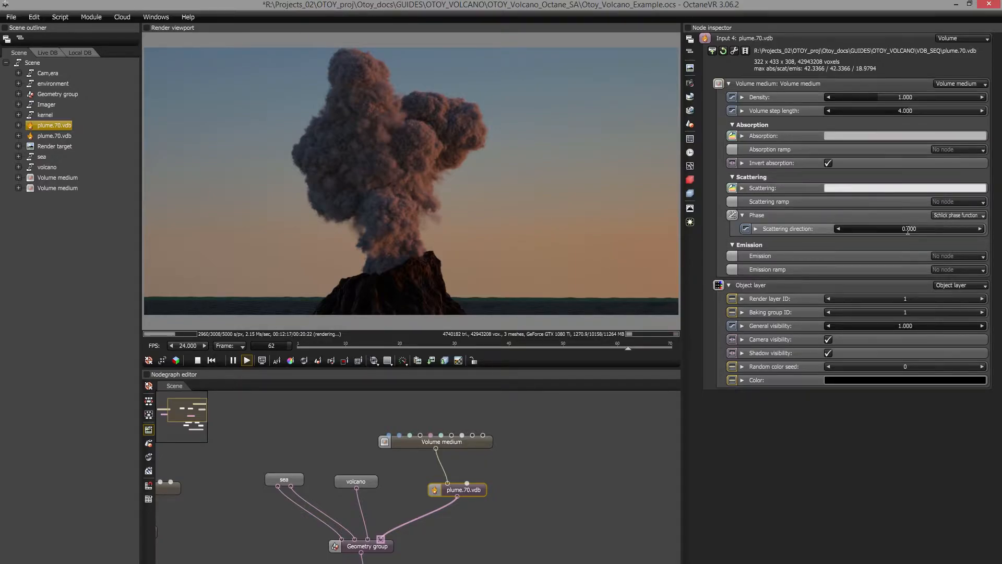
left_click_drag(907, 230, 851, 231)
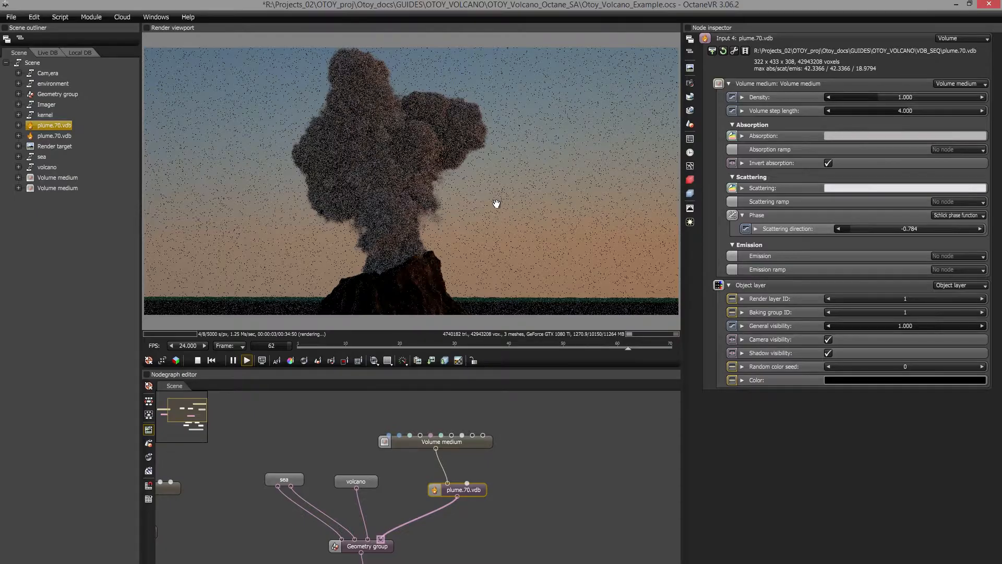
left_click_drag(500, 219, 551, 213)
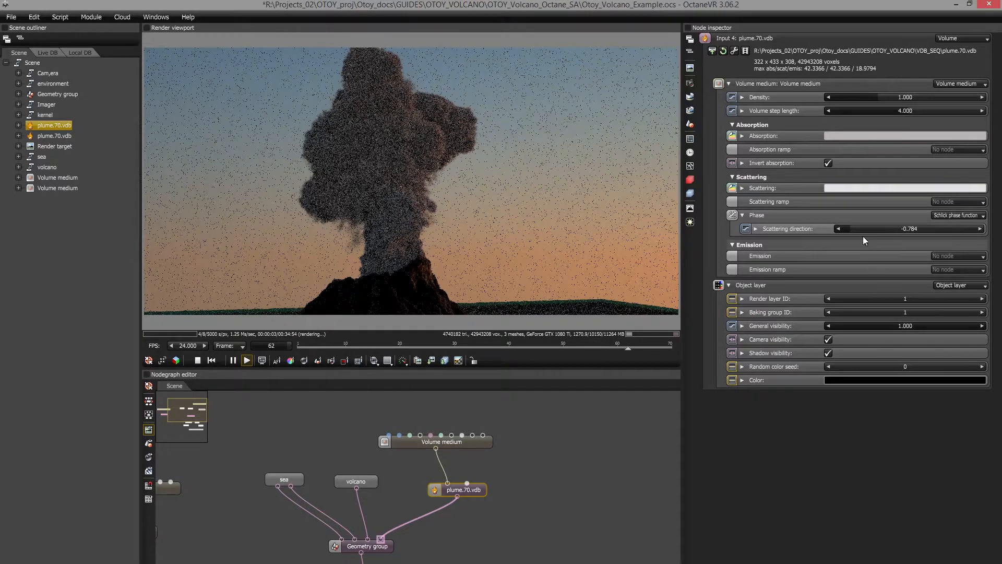
- Raise the phase scattering direction to 0.805 and refine it to 0.672
double_click(875, 229)
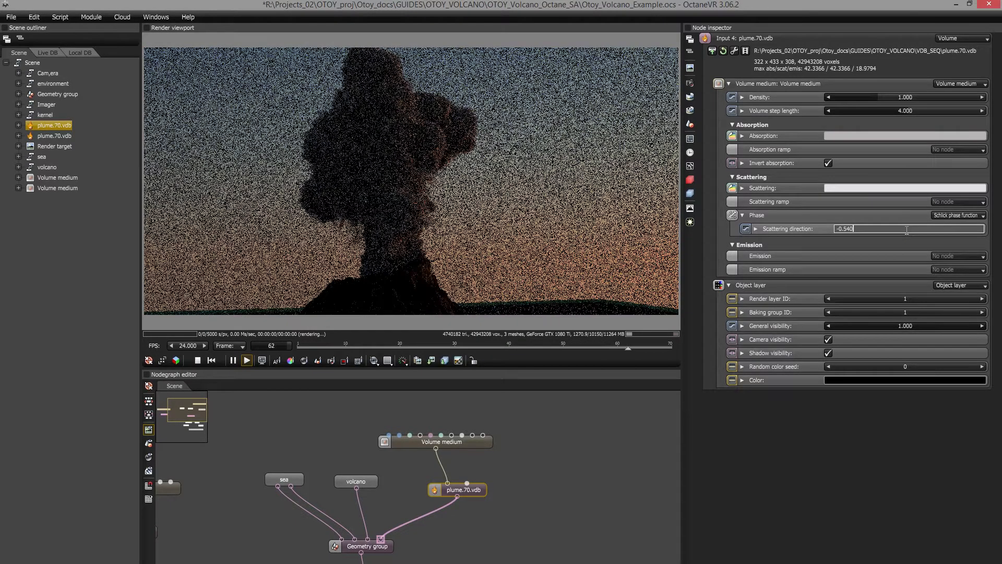
left_click(882, 240)
left_click_drag(899, 226, 970, 226)
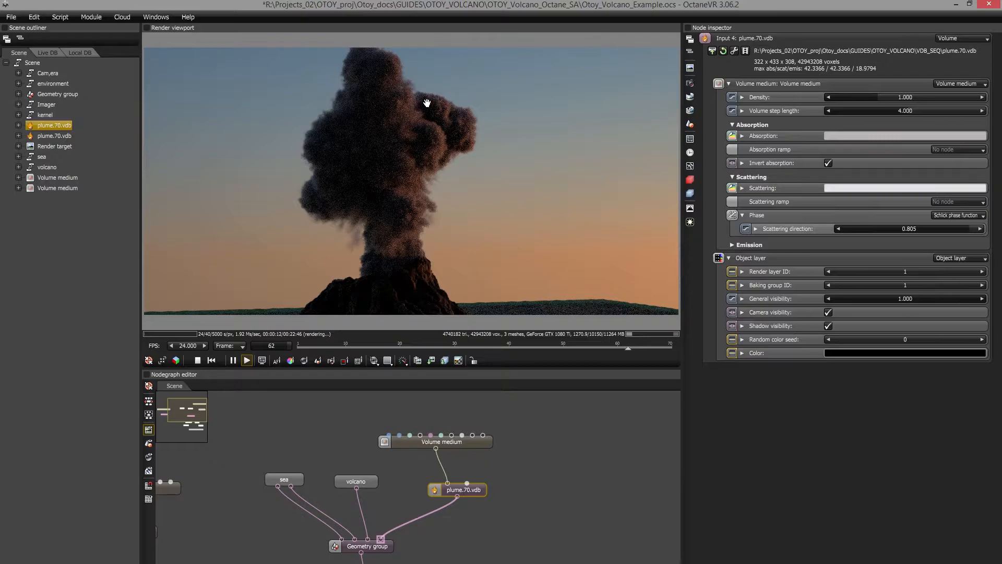
left_click_drag(504, 195, 458, 183)
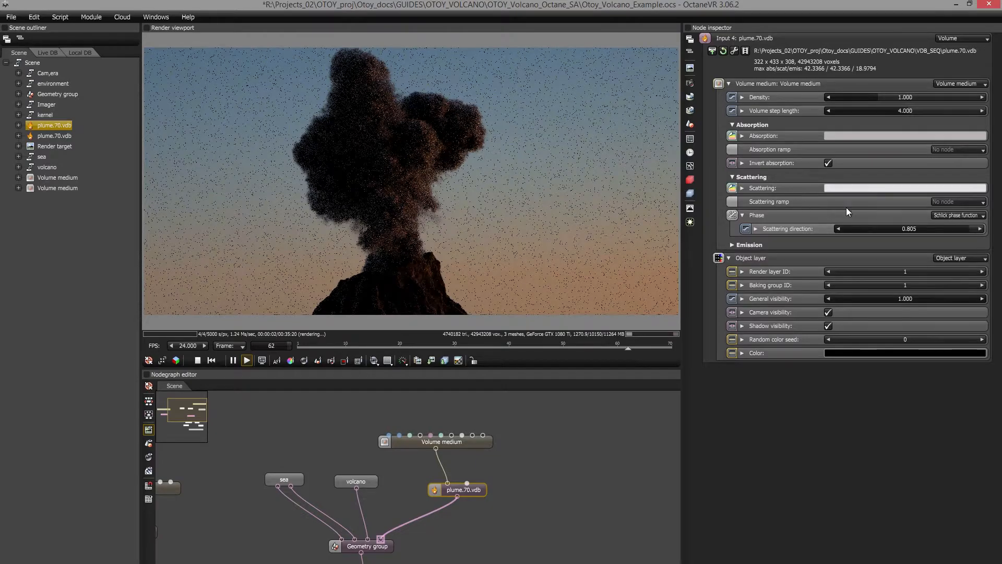
left_click(961, 230)
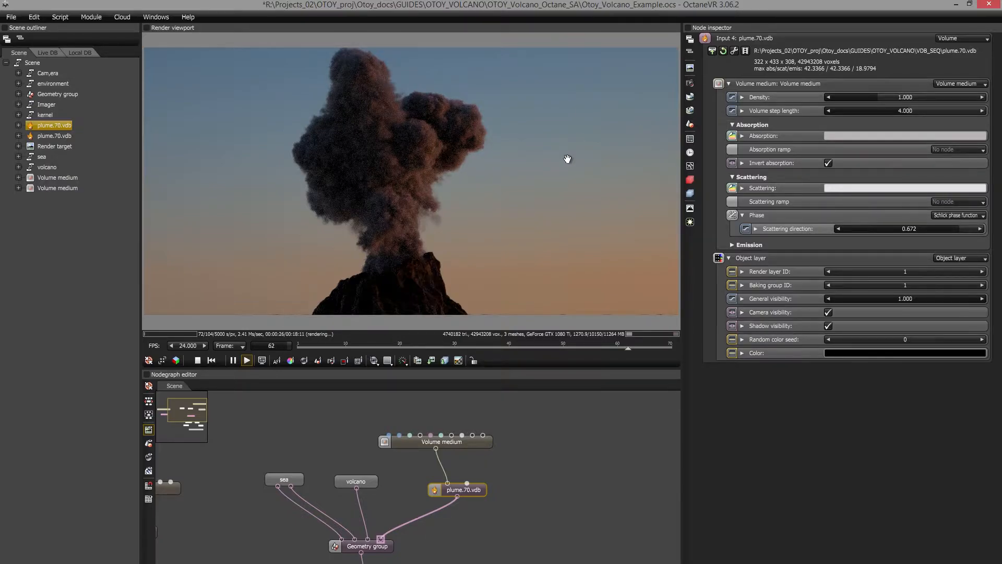
- Try volume step lengths of 104 and 1.95 on the plume's medium and settle on 4.94
left_click_drag(908, 112, 955, 117)
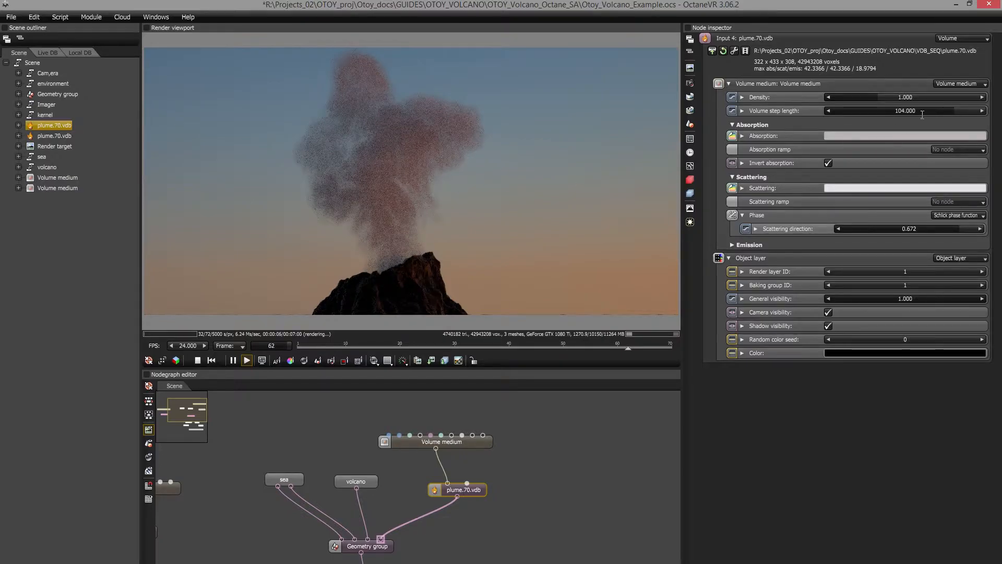
left_click_drag(944, 111, 903, 120)
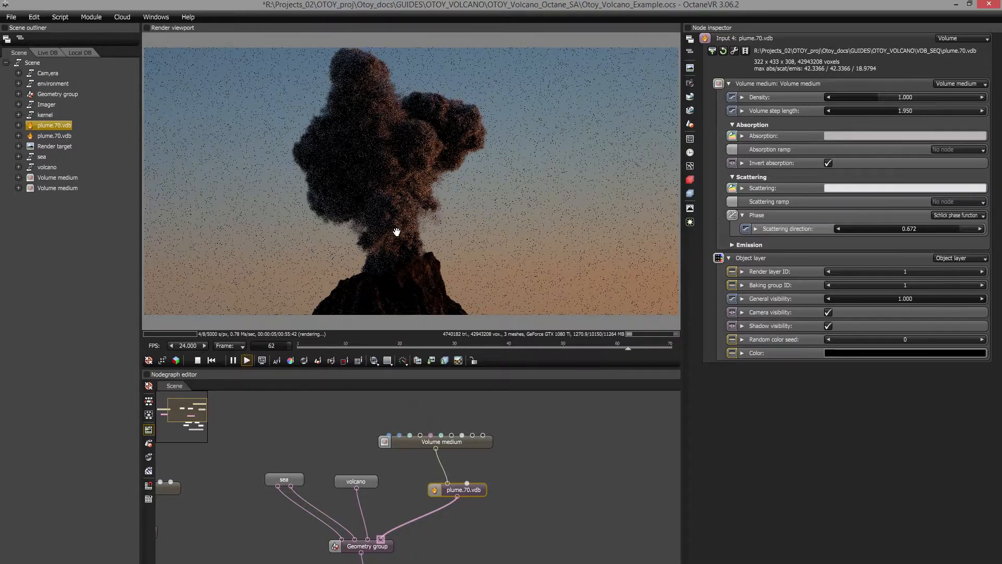
left_click(911, 111)
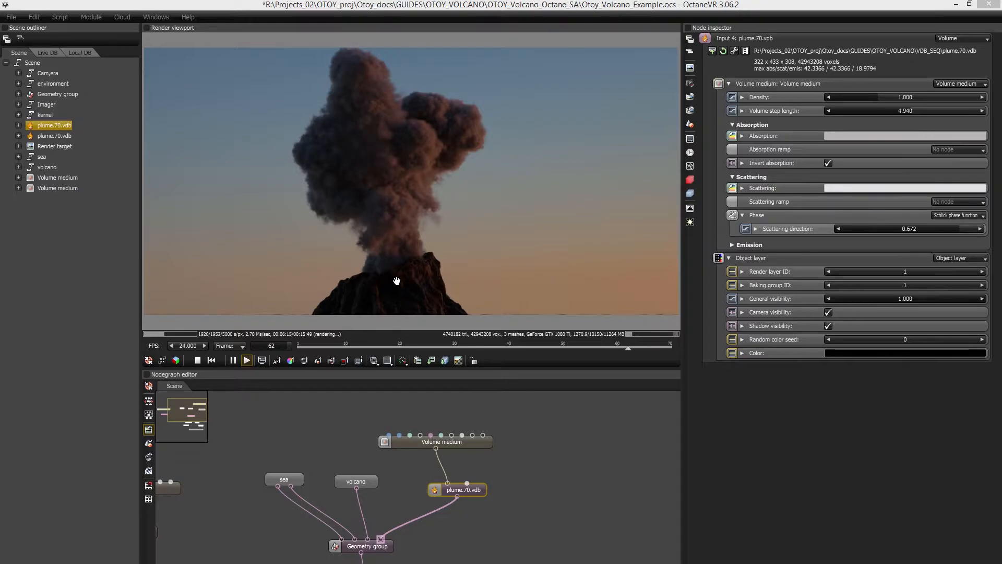
- Expand the Emission settings and review the absorption and emission grid mapping in plume.70.vdb's import settings, accepting them as they are
left_click(731, 244)
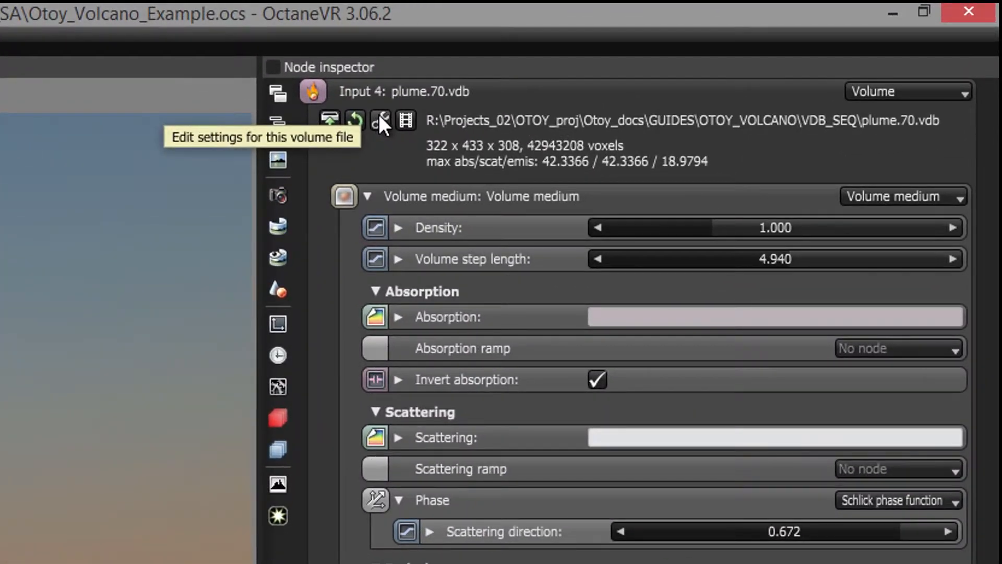
left_click(380, 120)
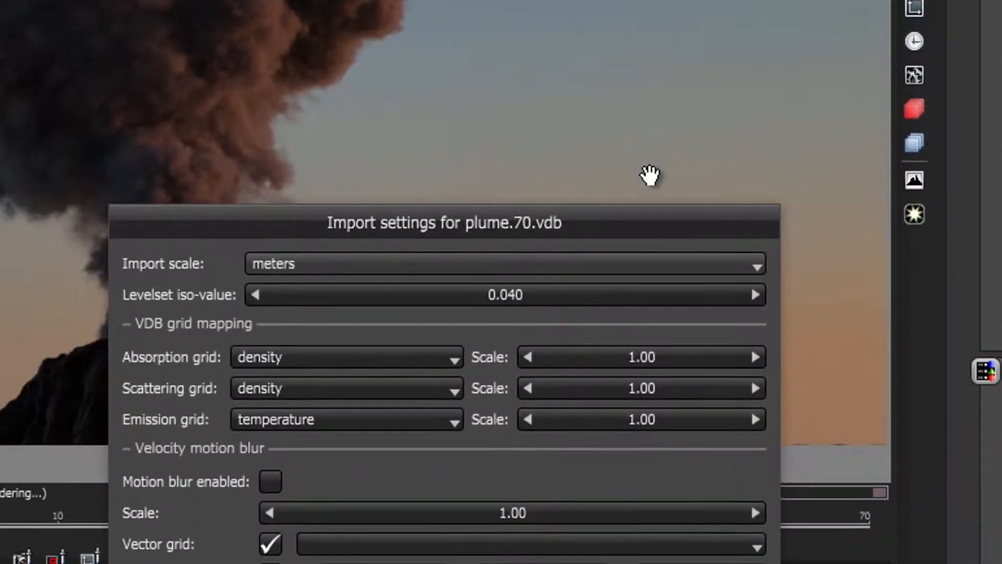
left_click_drag(637, 229, 509, 112)
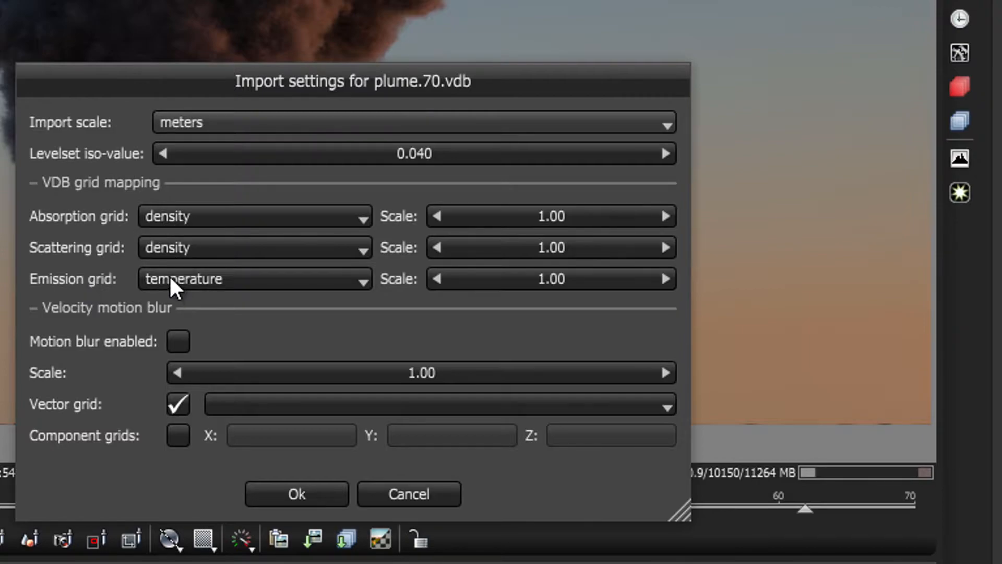
left_click(193, 212)
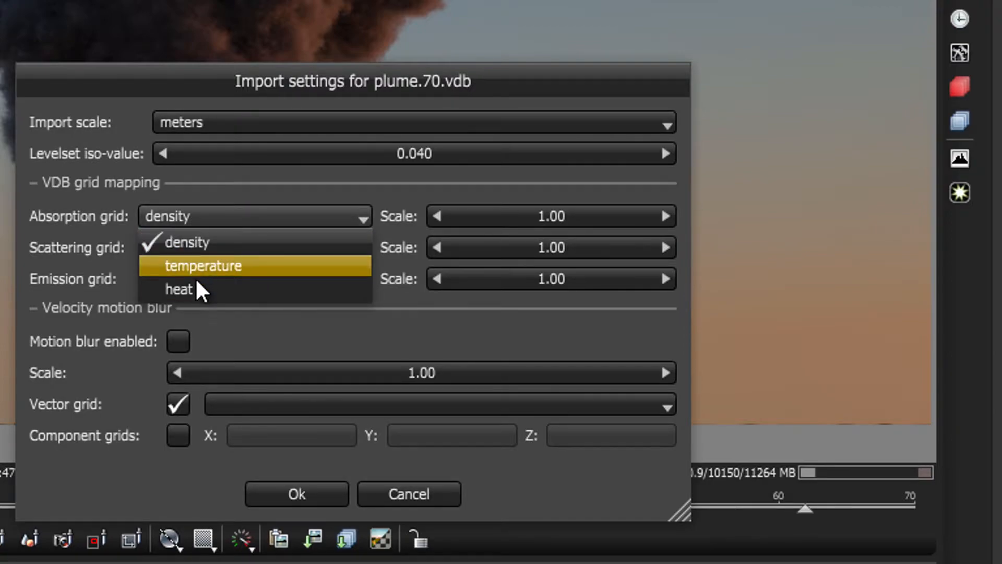
left_click(212, 191)
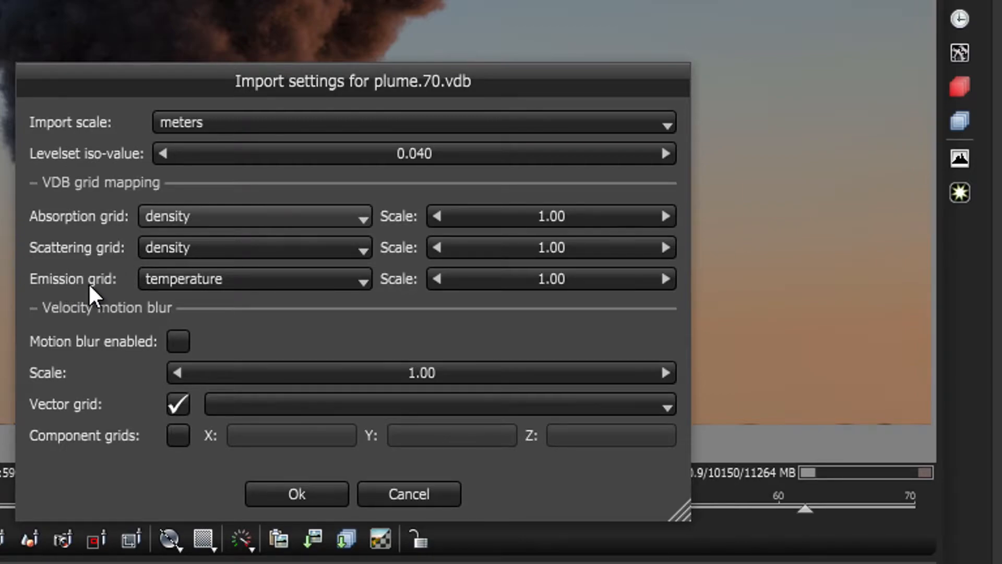
left_click(186, 278)
left_click(186, 276)
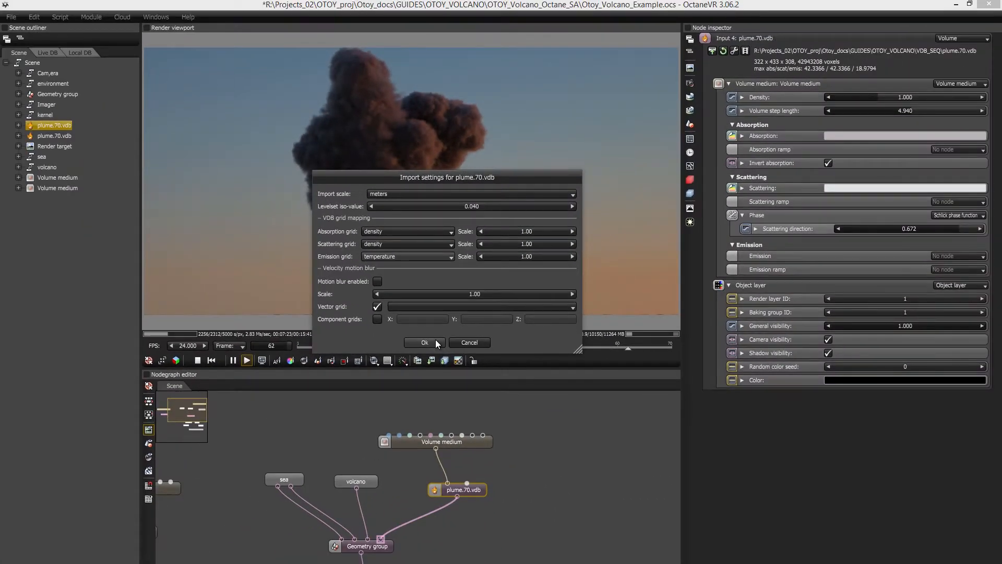
left_click(424, 342)
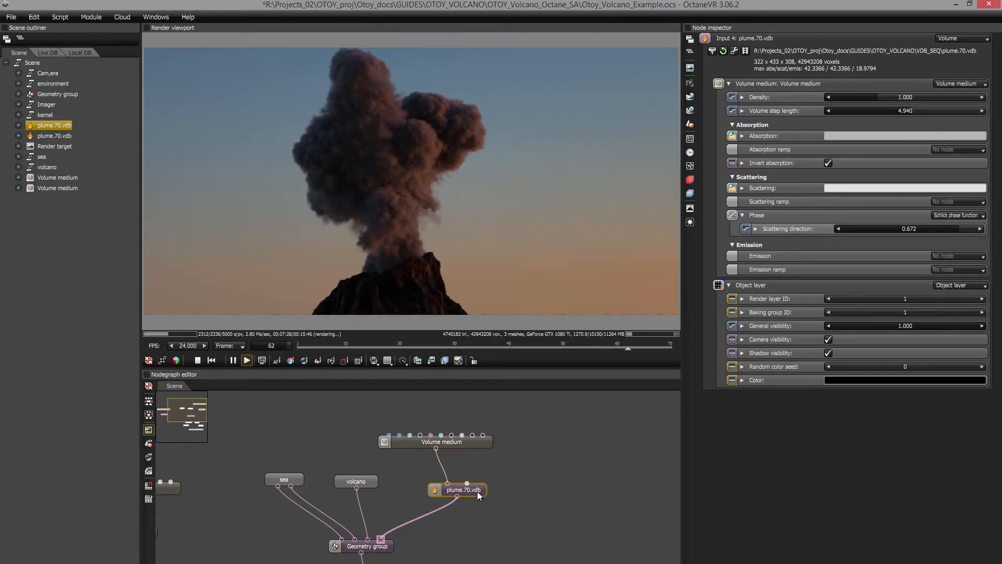
- Give the plume's volume medium a texture emission with power 1 and assign a volume gradient as its emission ramp
left_click(481, 442)
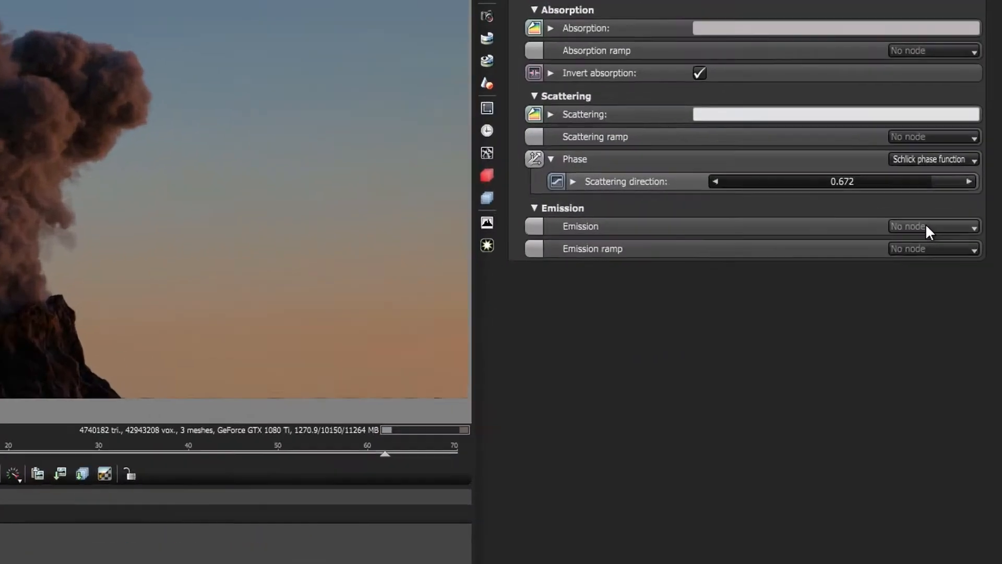
left_click(956, 210)
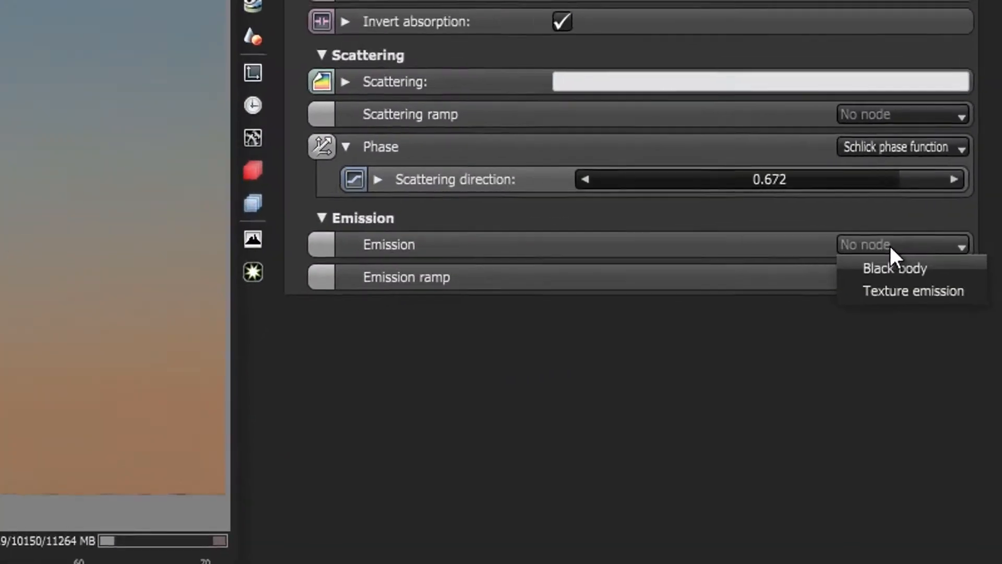
left_click(887, 295)
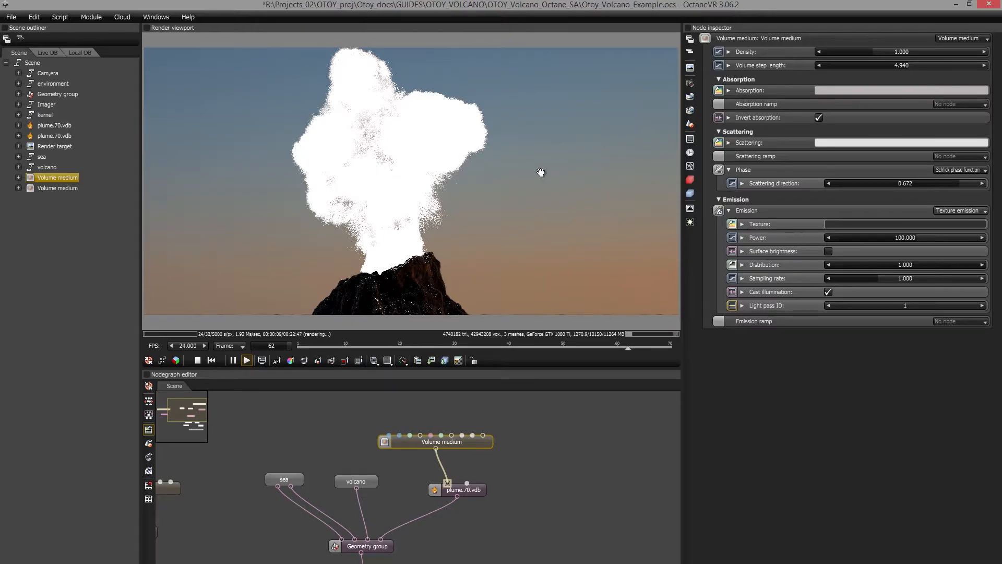
double_click(908, 238)
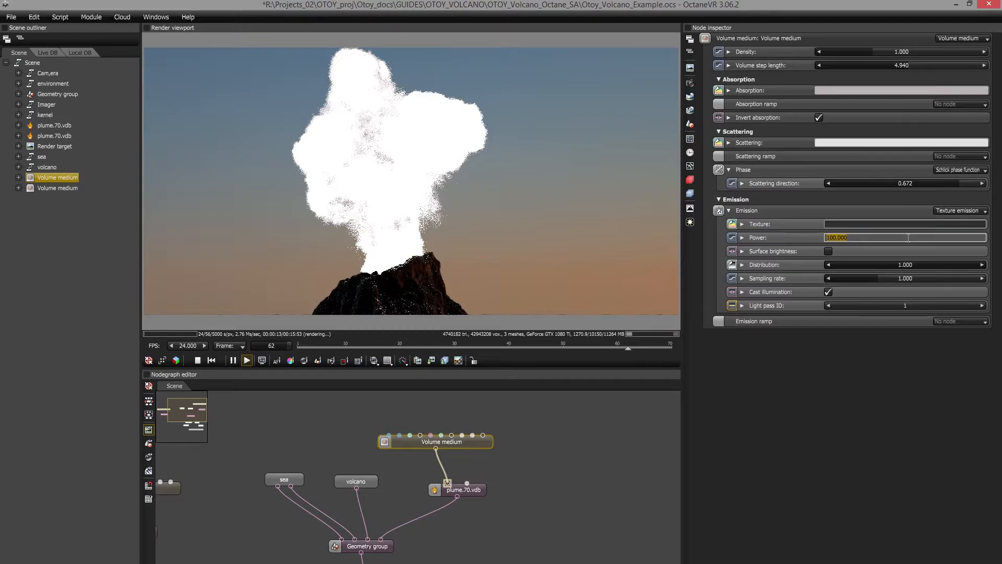
type("1")
key("Return")
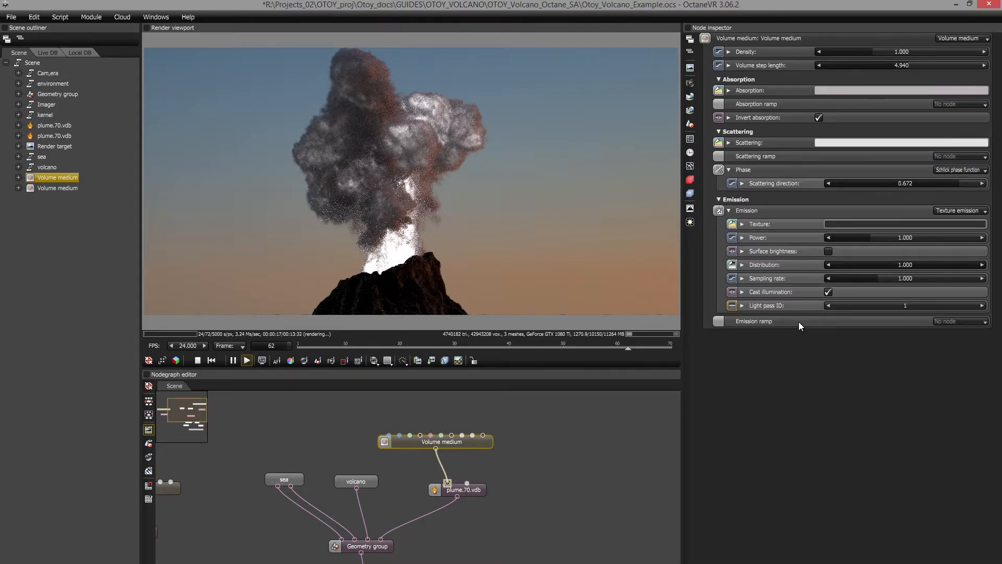
left_click(950, 322)
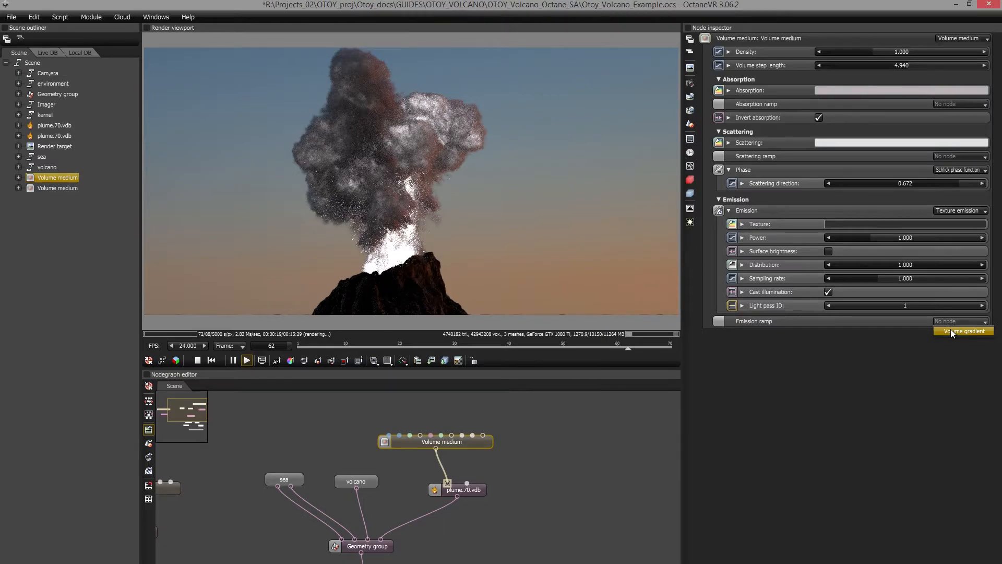
left_click(951, 329)
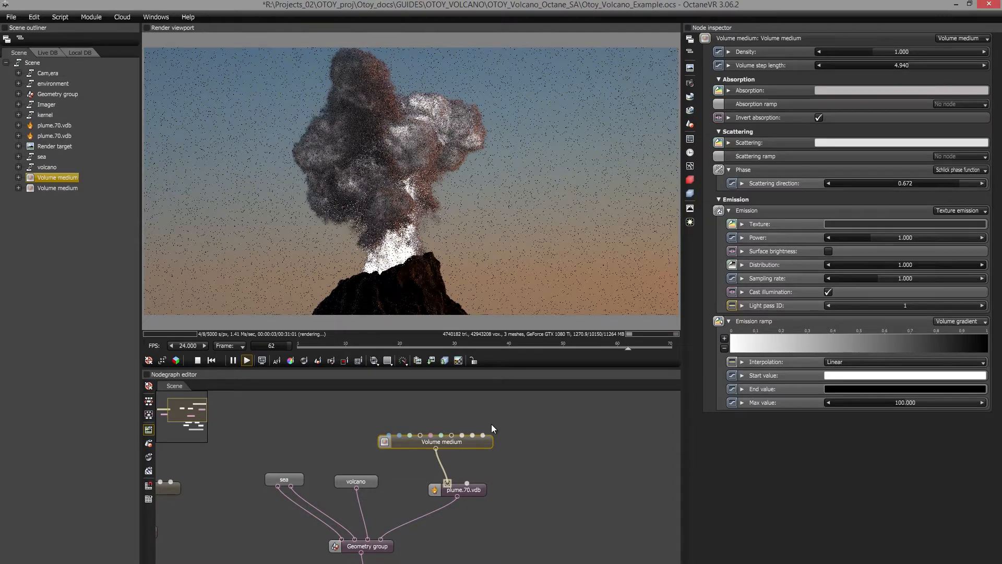
right_click(512, 427)
mouse_move(488, 311)
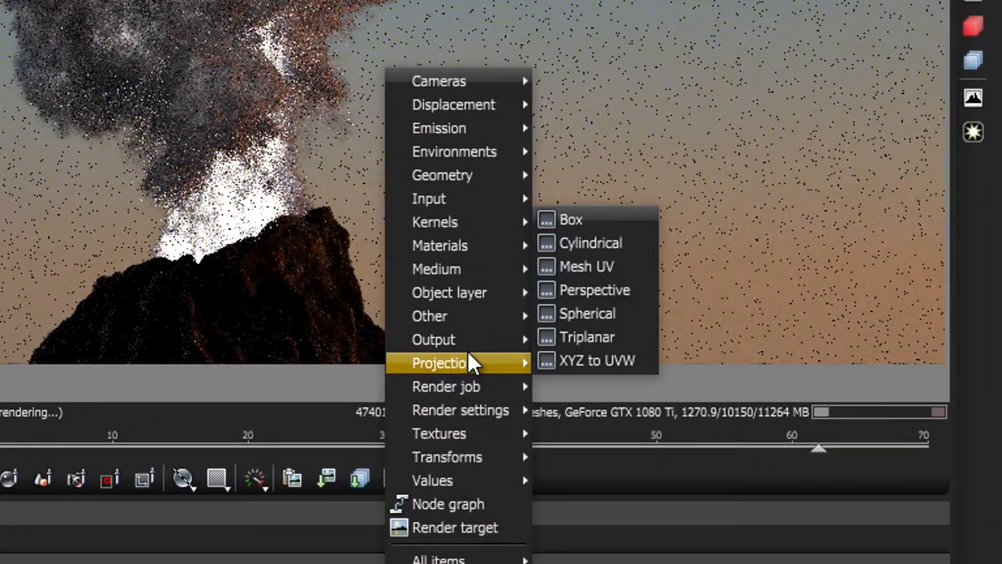
mouse_move(478, 293)
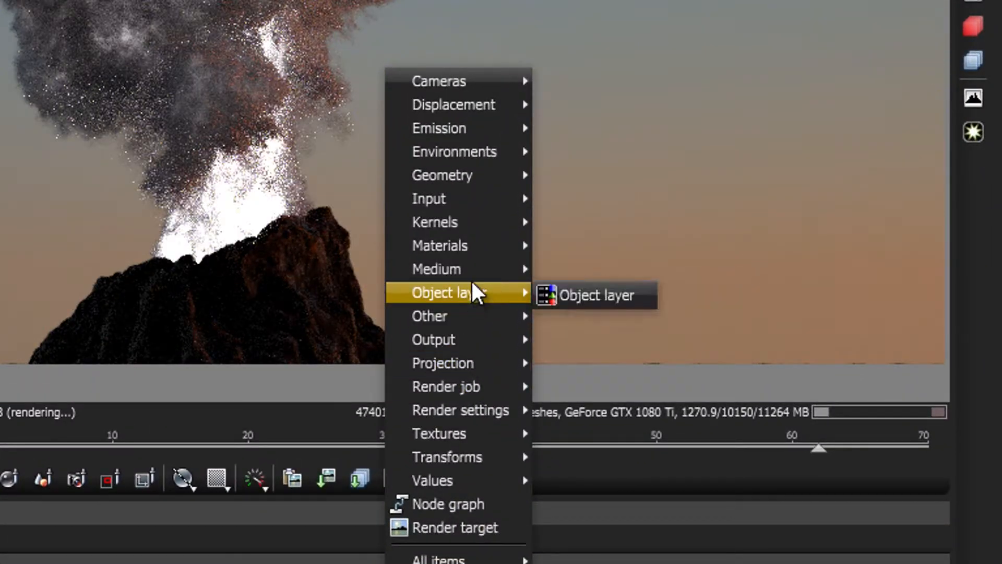
mouse_move(473, 272)
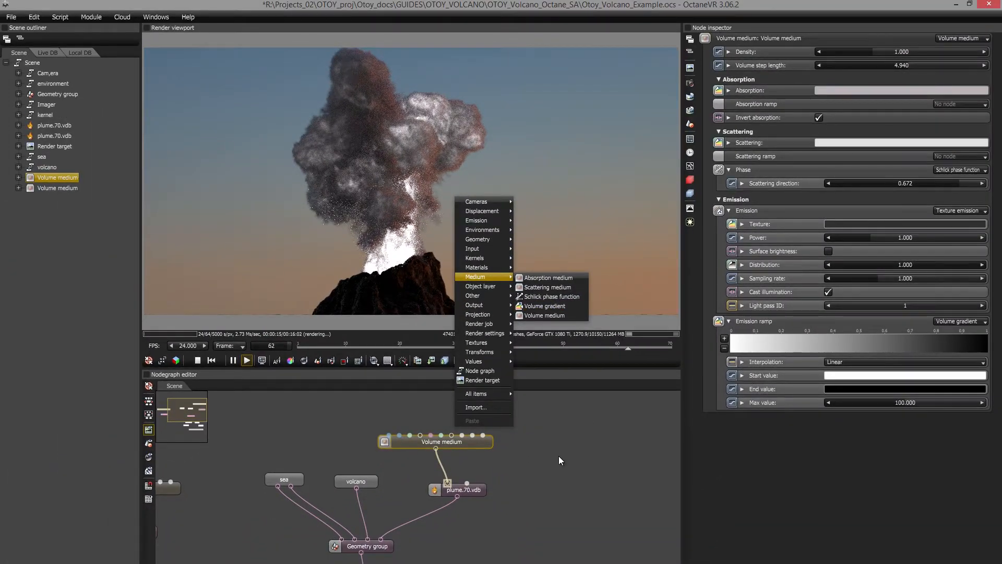
left_click(561, 454)
left_click(472, 444)
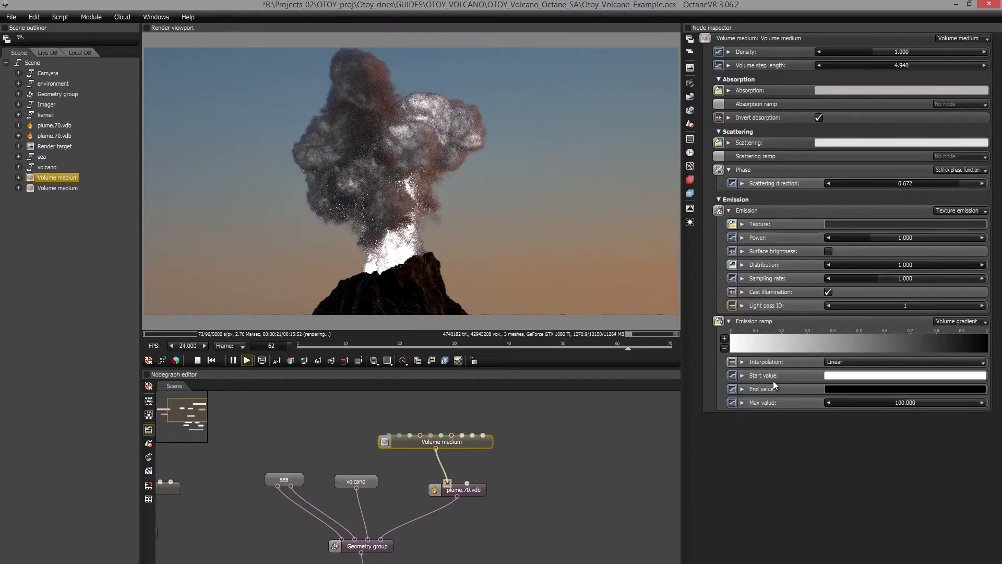
- Set the start value of the plume's emission ramp to dark red, hex 4E1004
left_click(854, 378)
left_click_drag(769, 289, 686, 284)
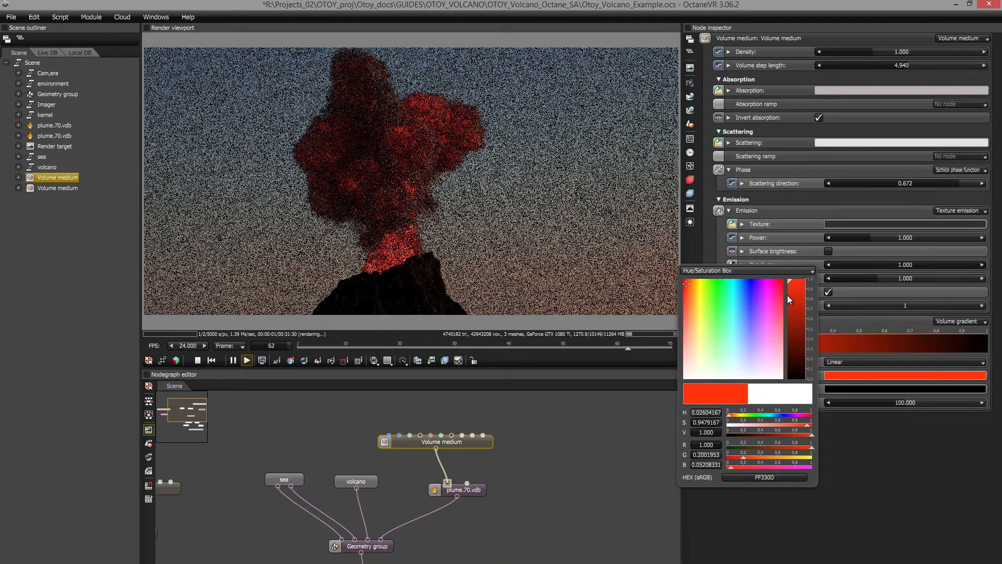
left_click_drag(795, 308, 795, 351)
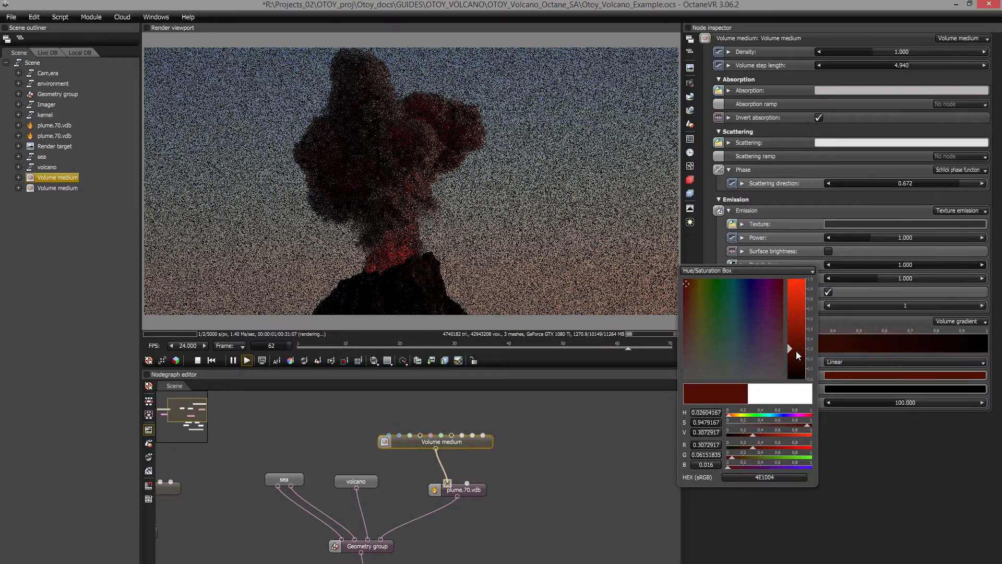
left_click(828, 498)
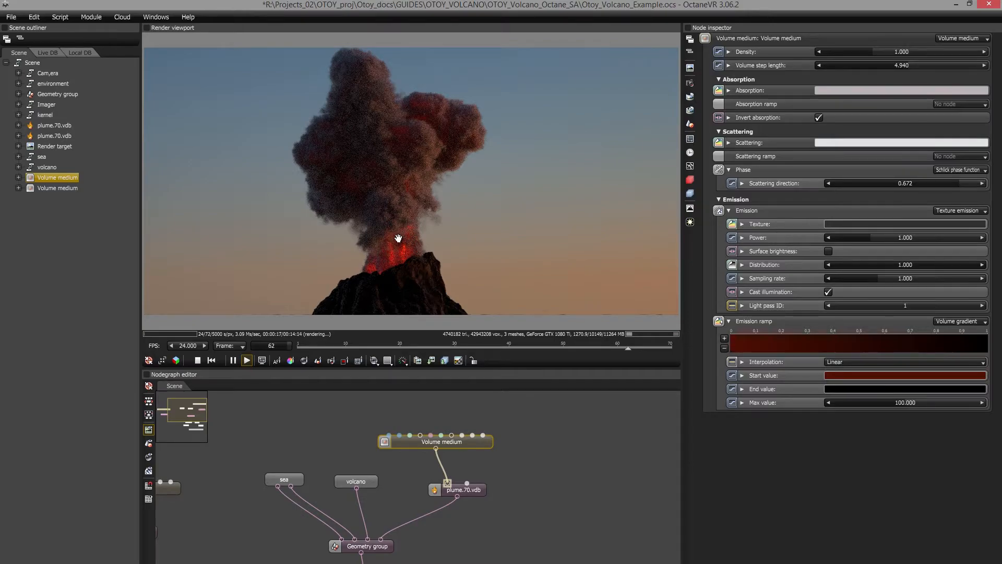
- Add a control point to the emission ramp, colour it black and place it at position of about 0.047
left_click(724, 339)
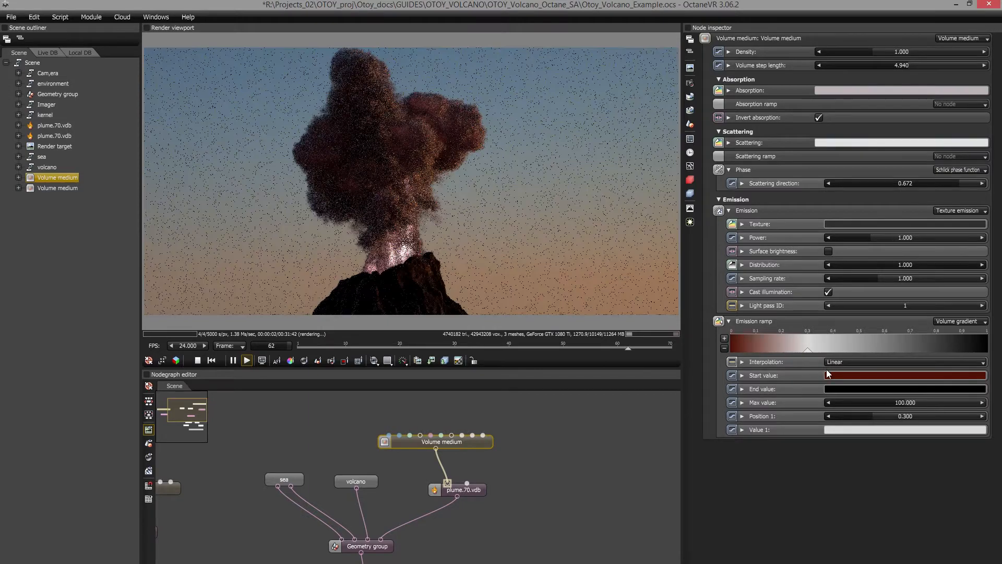
left_click(875, 430)
left_click(791, 405)
left_click_drag(792, 404, 793, 449)
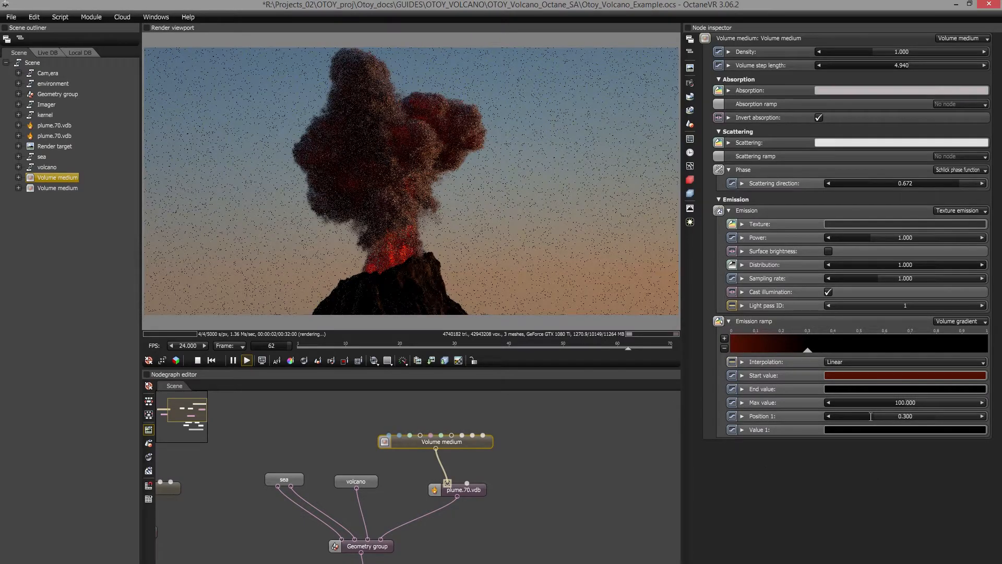
left_click_drag(869, 416, 847, 418)
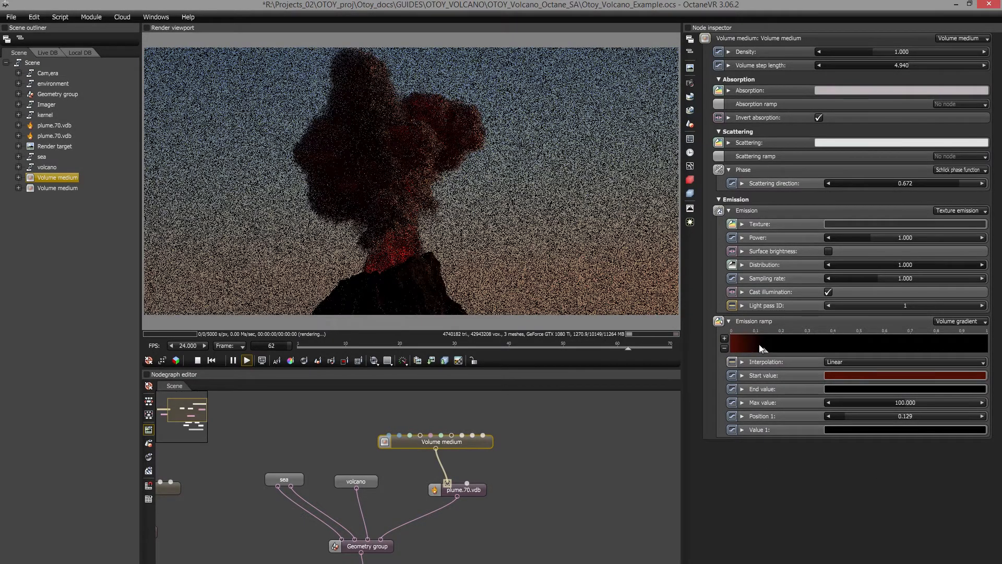
left_click_drag(761, 352, 743, 350)
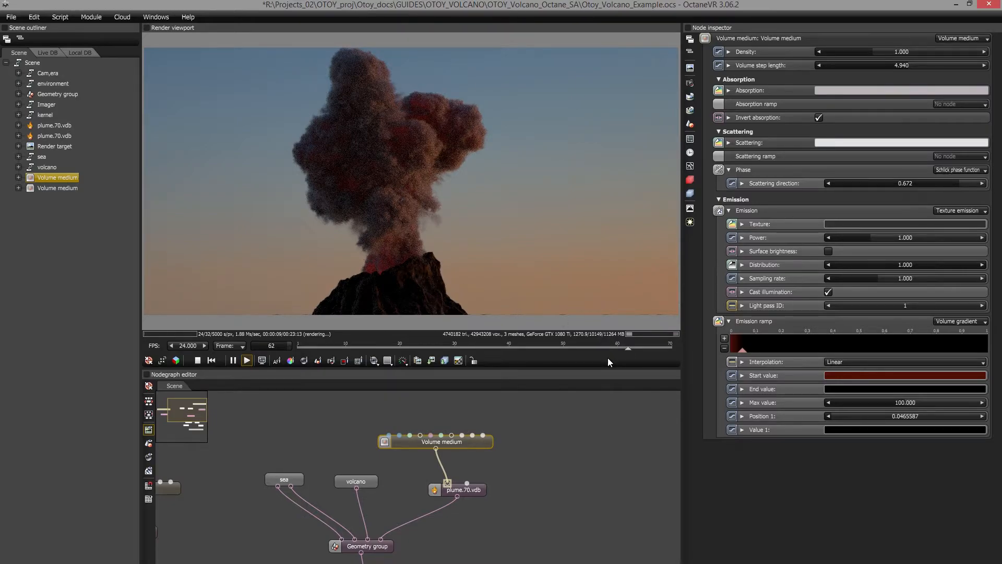
- Try surface brightness on the plume's texture emission, turn it back off and inspect the plume from another angle
left_click(828, 251)
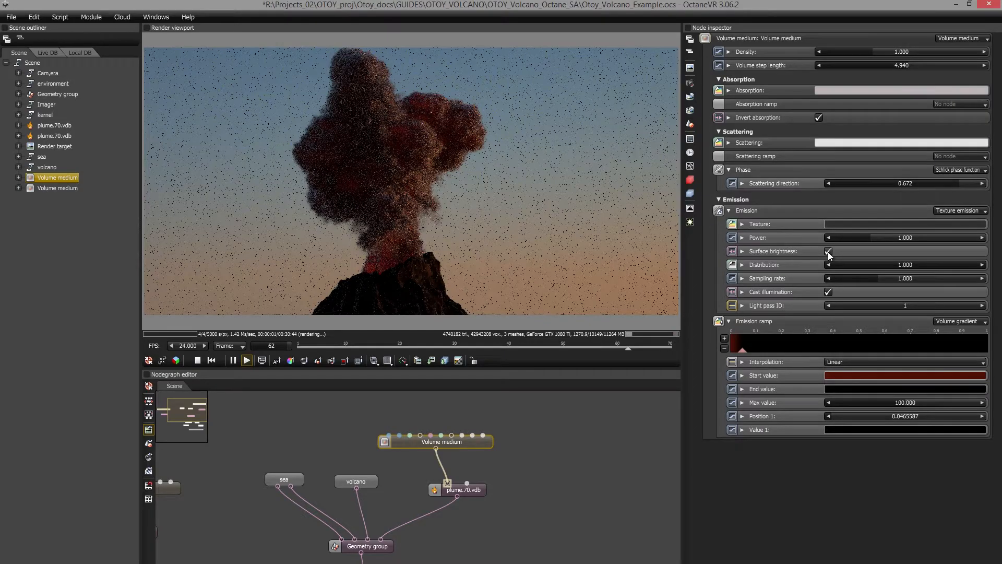
left_click(828, 252)
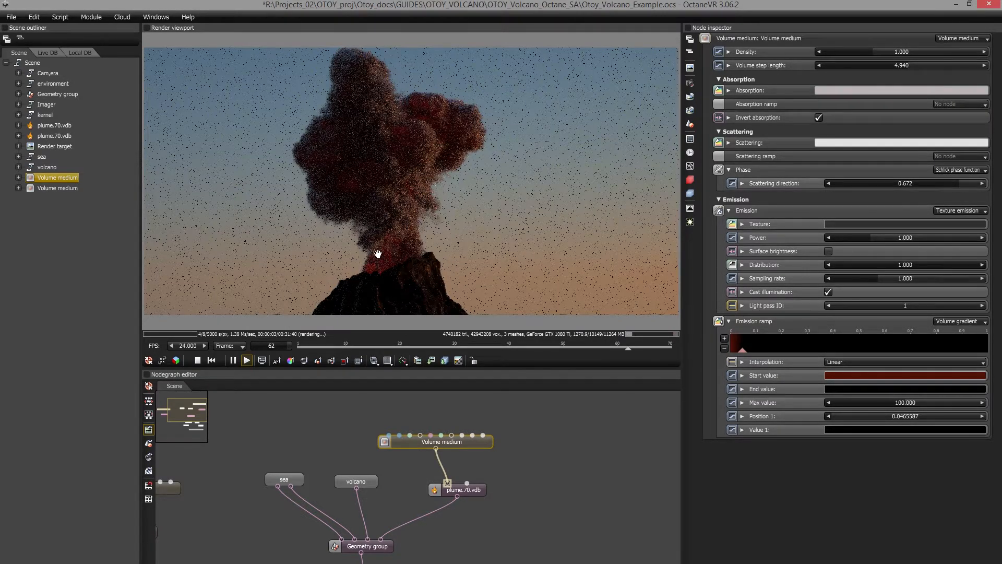
left_click_drag(367, 245, 421, 247)
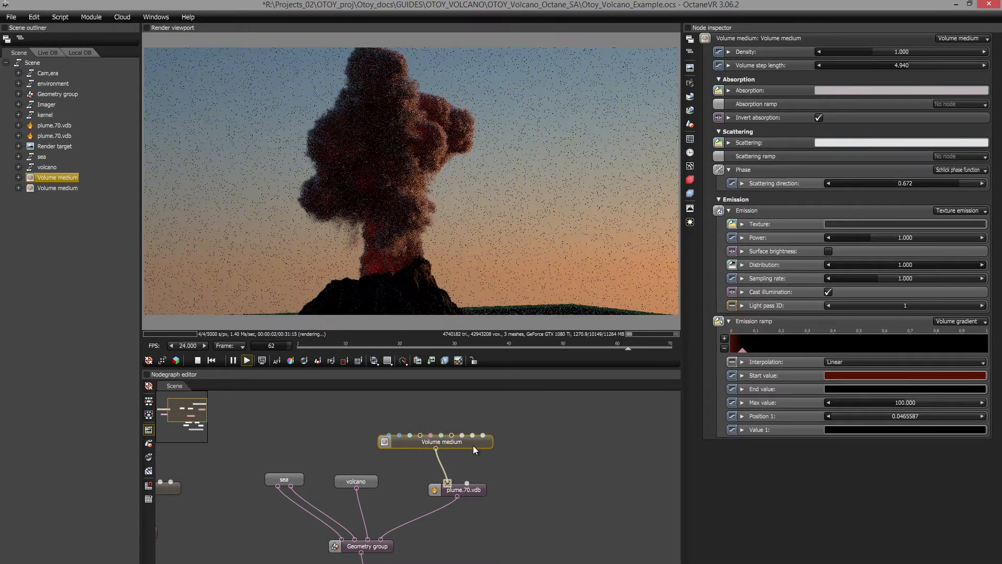
left_click_drag(485, 441, 502, 445)
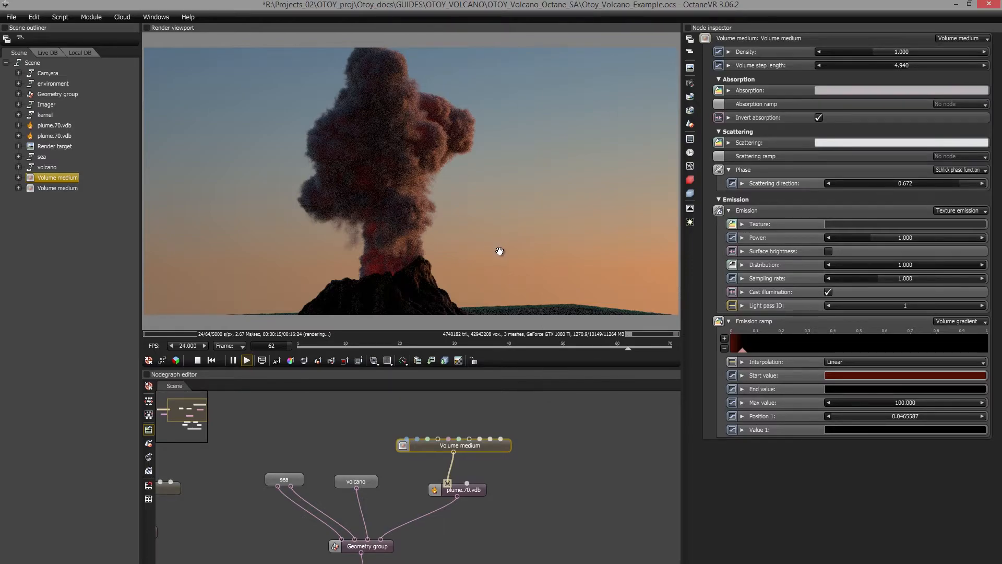
left_click_drag(503, 250, 443, 250)
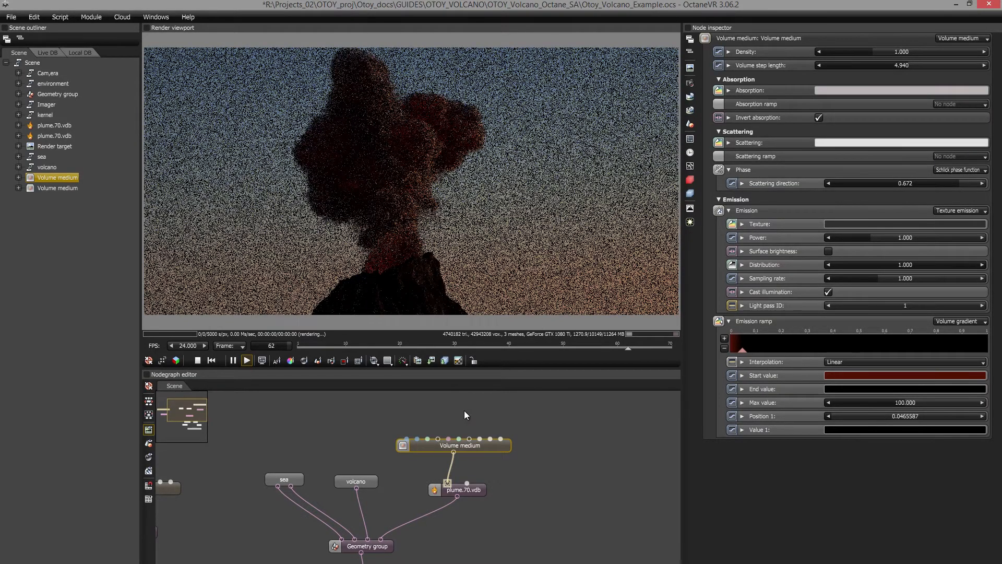
- Assign the sequence plume.1.vdb to plume.70.vdb from the VDB_SEQ folder as the plume node's volume animation, accepting the default animation settings
left_click(474, 491)
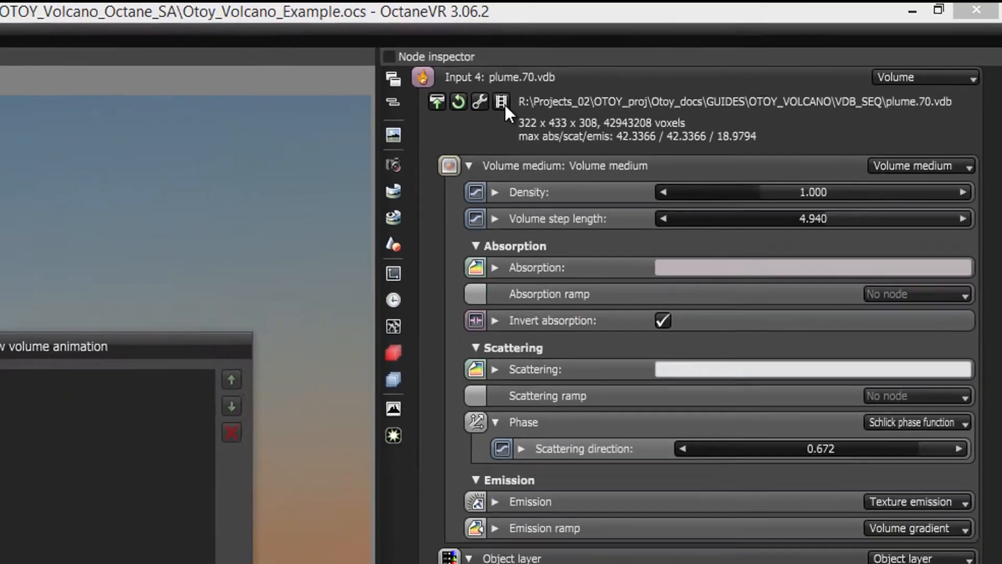
left_click(359, 131)
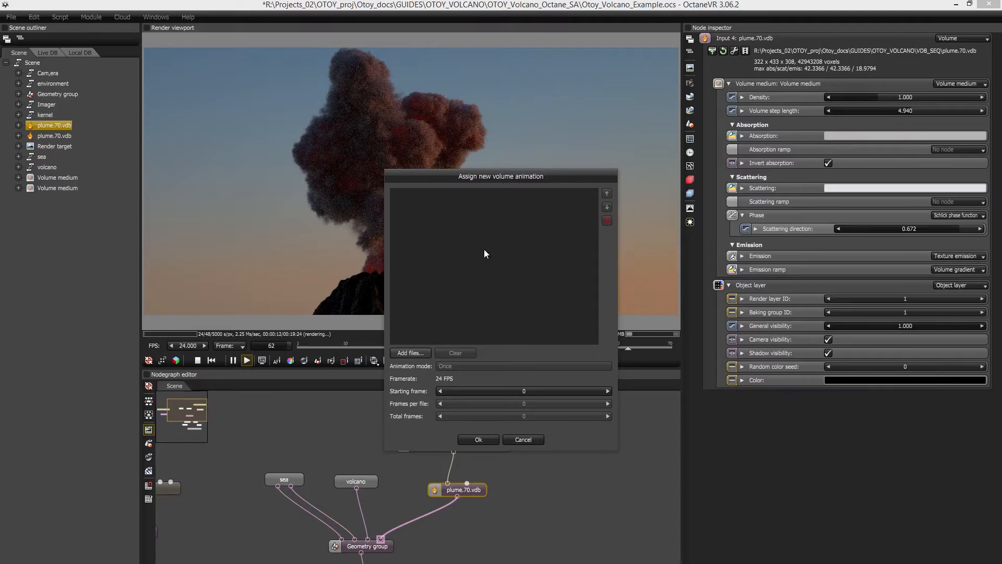
left_click(416, 352)
left_click(433, 224)
left_click_drag(847, 245, 841, 473)
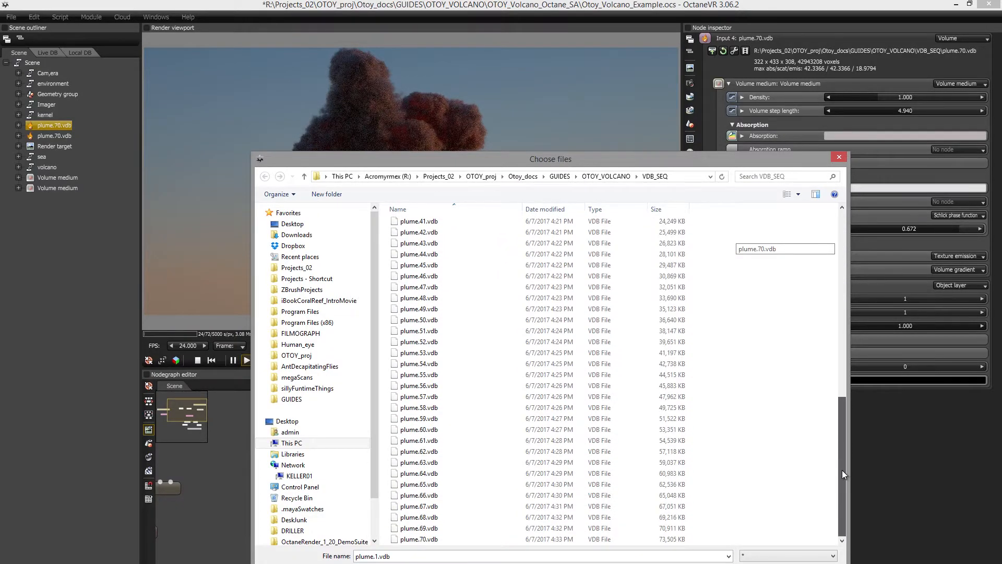
left_click(449, 538, "shift")
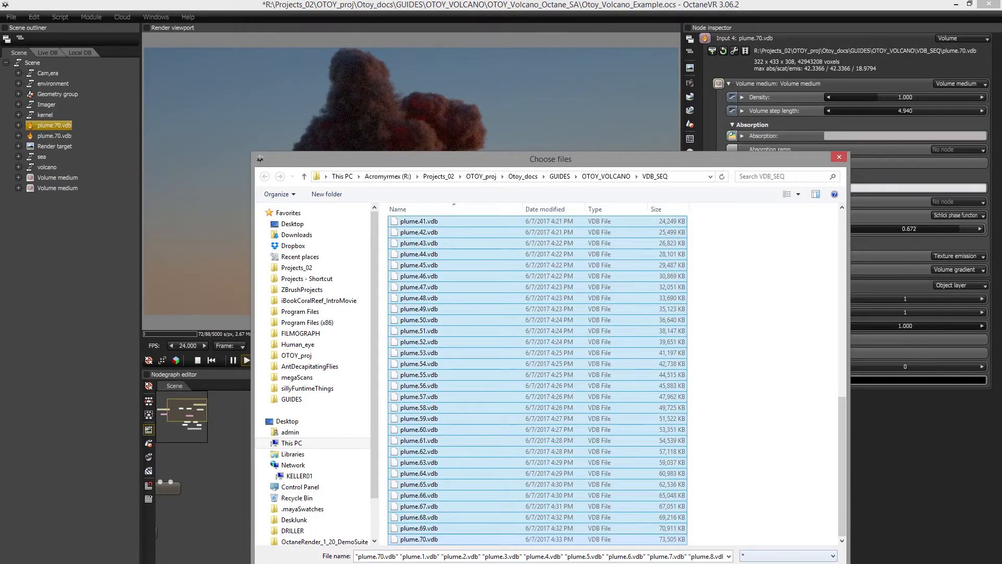
key("Return")
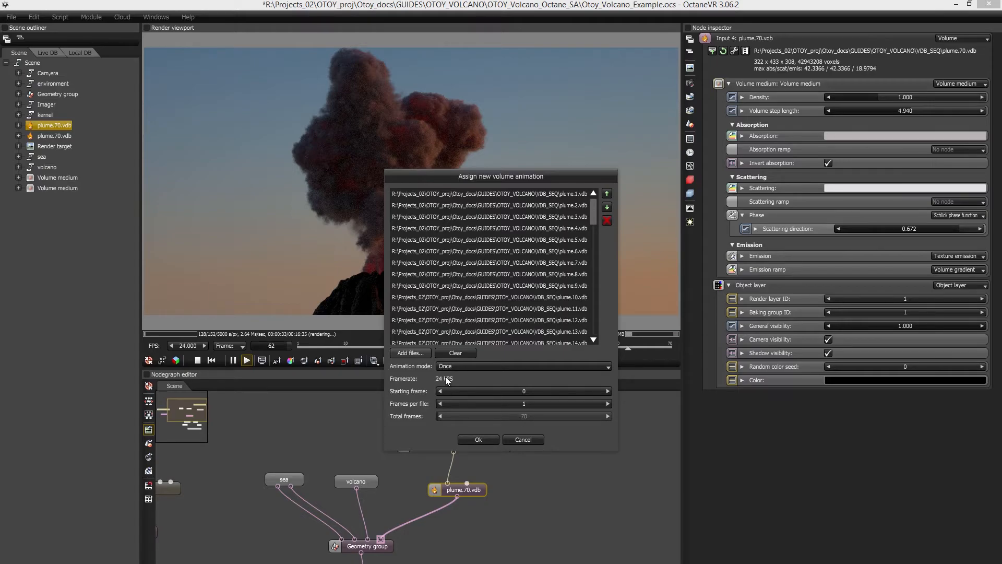
left_click(478, 440)
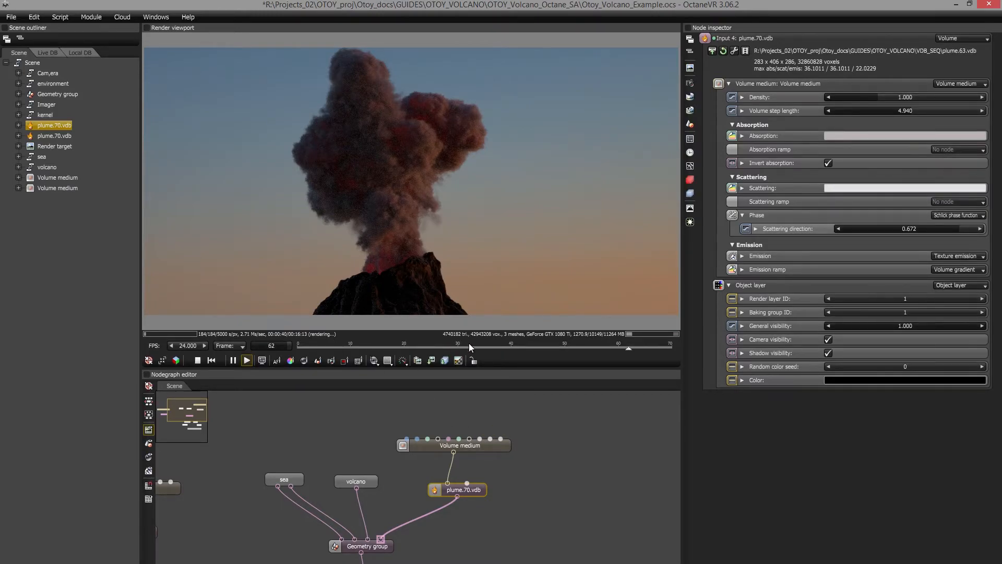
- Preview the animated plume at frames 52, 22 and 63 and examine its glow above the crater from different angles
left_click(573, 347)
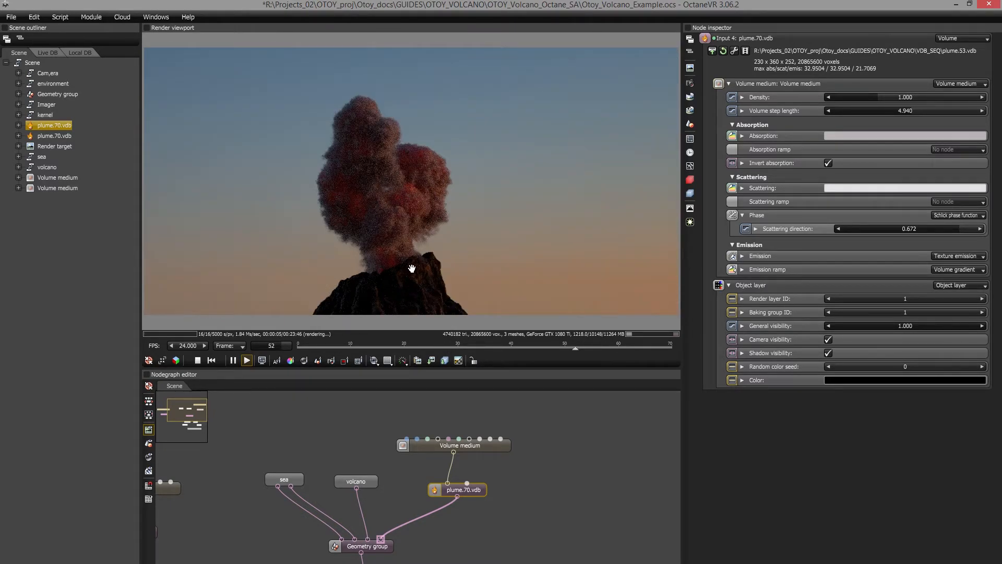
left_click(352, 345)
right_click_drag(441, 235, 454, 199)
mouse_move(454, 200)
left_mouse_down()
mouse_move(472, 248)
mouse_move(521, 266)
mouse_move(535, 284)
mouse_move(526, 258)
mouse_move(572, 277)
mouse_move(530, 179)
mouse_move(519, 227)
mouse_move(535, 178)
mouse_move(515, 217)
mouse_move(459, 211)
left_mouse_up()
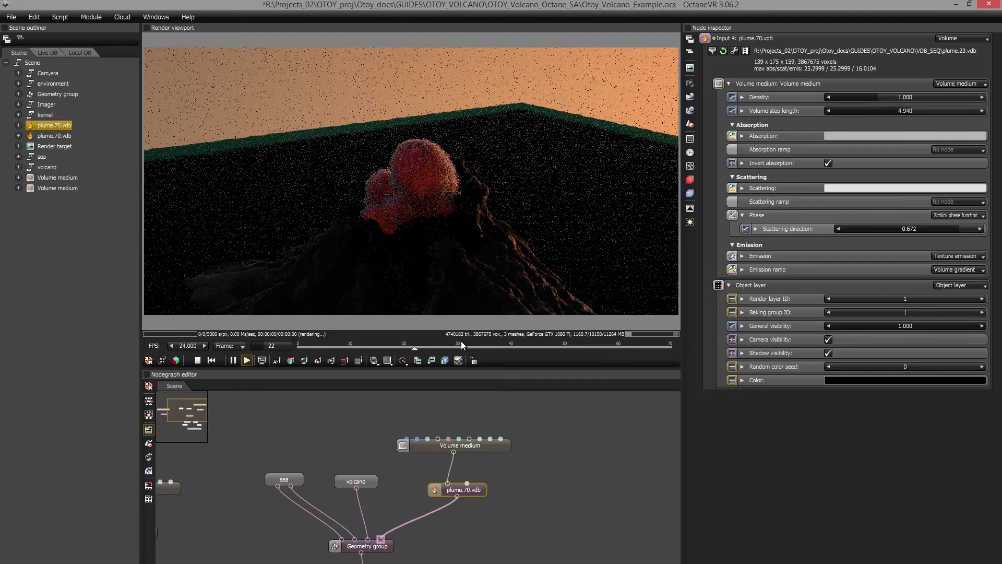
left_click_drag(460, 239, 416, 221)
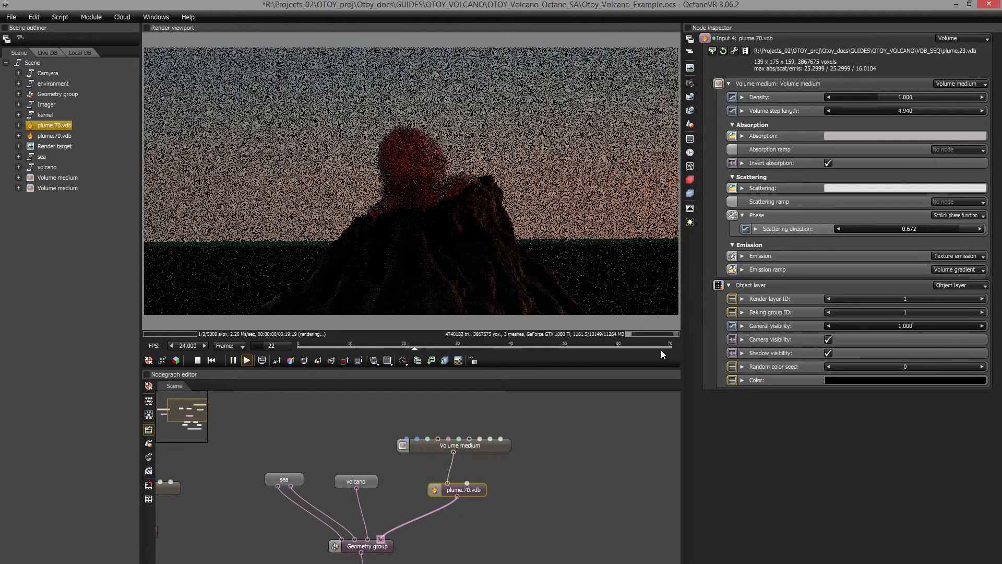
left_click(634, 345)
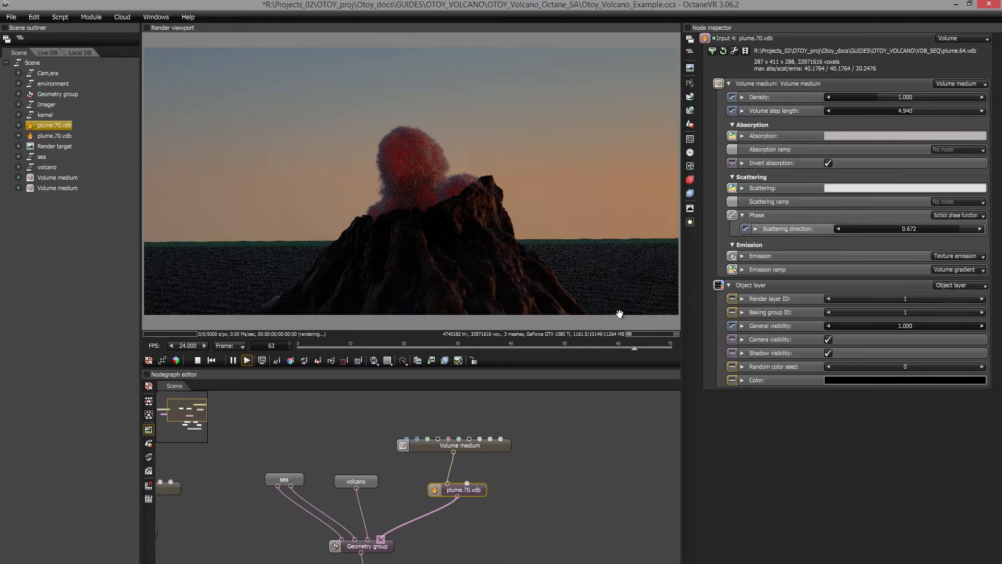
left_click_drag(540, 259, 538, 291)
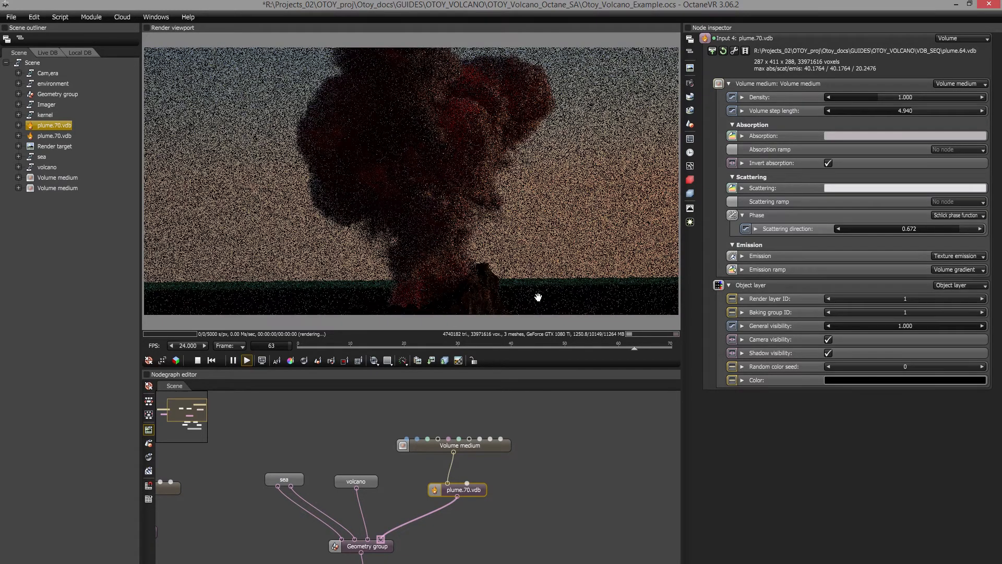
scroll(575, 272, "down", 5)
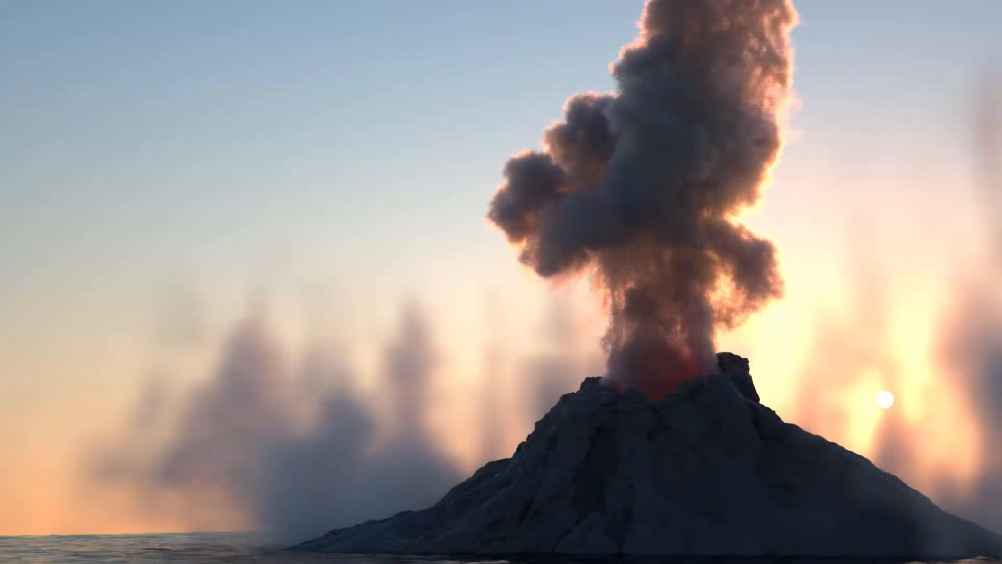